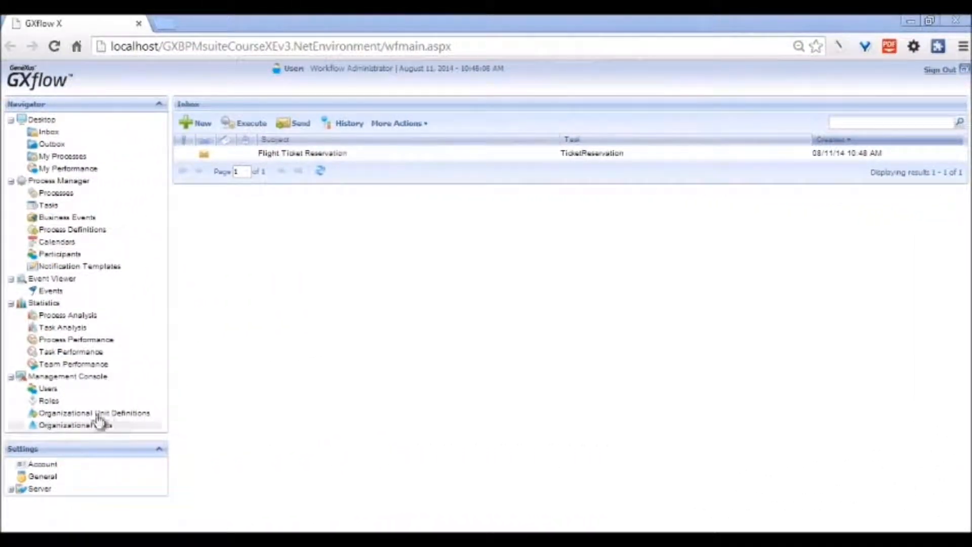
Add the GXflow Form Designer role to the WFADMINISTRATOR user's existing roles
{"action": "left_click", "coordinate": [45, 392]}
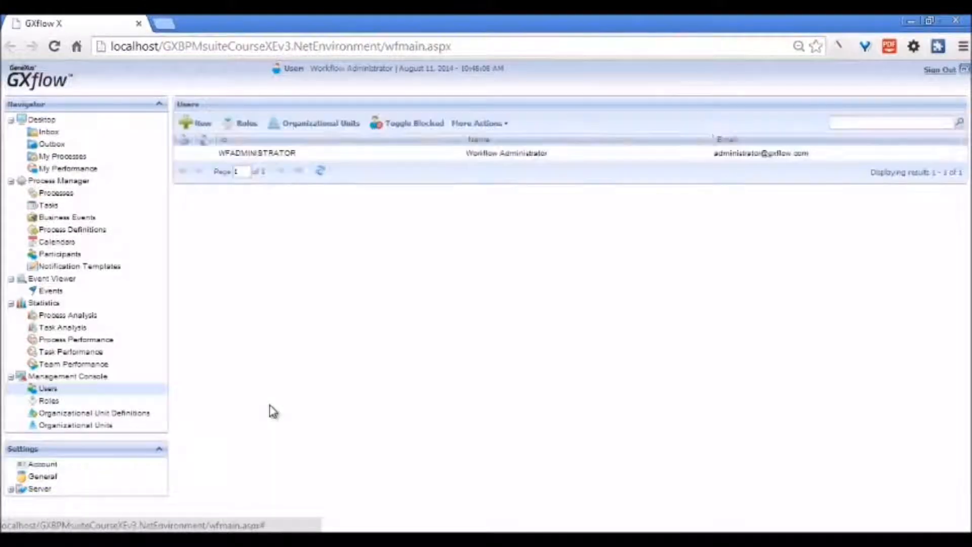
{"action": "left_click", "coordinate": [257, 157]}
{"action": "left_click", "coordinate": [245, 124]}
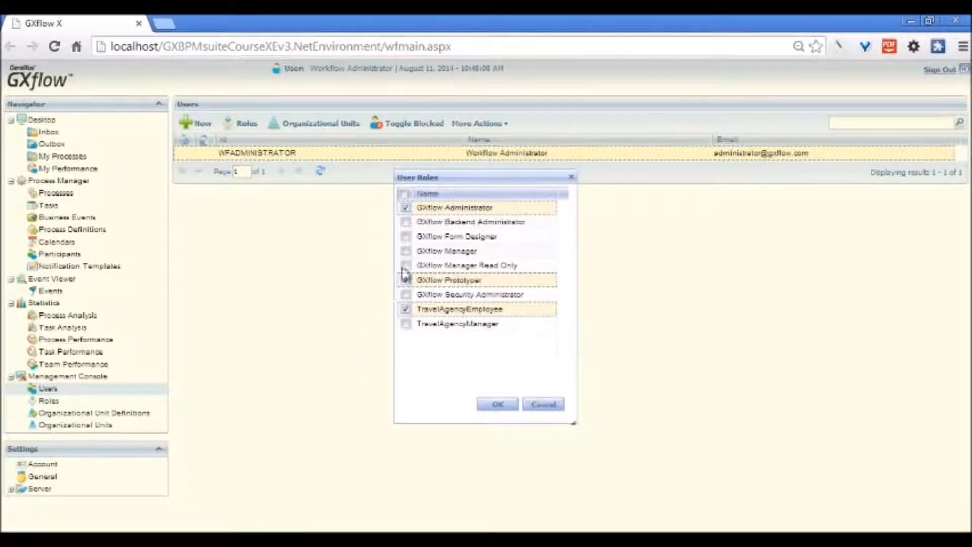
{"action": "left_click", "coordinate": [406, 237]}
{"action": "left_click", "coordinate": [501, 405]}
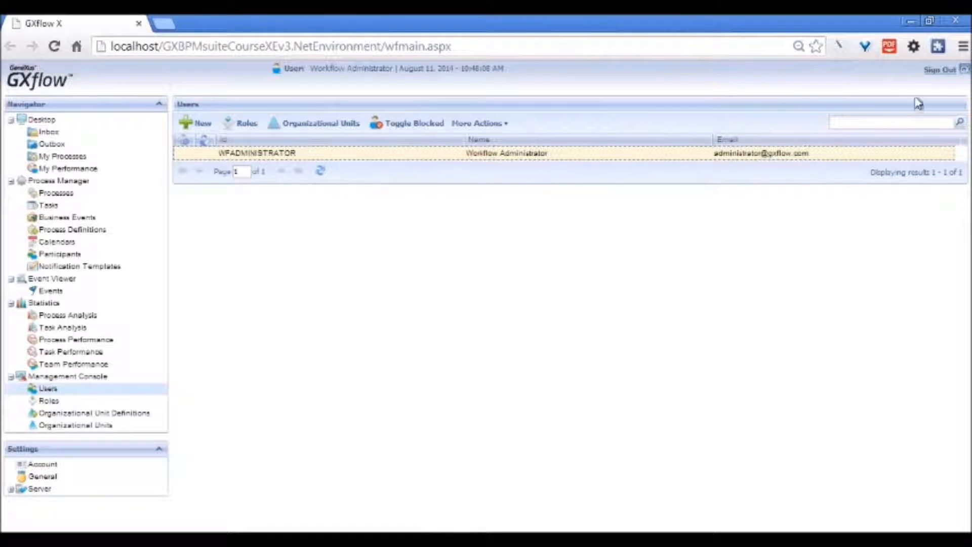
Sign out and sign back in as WFADMINISTRATOR so the new role applies
{"action": "left_click", "coordinate": [936, 74]}
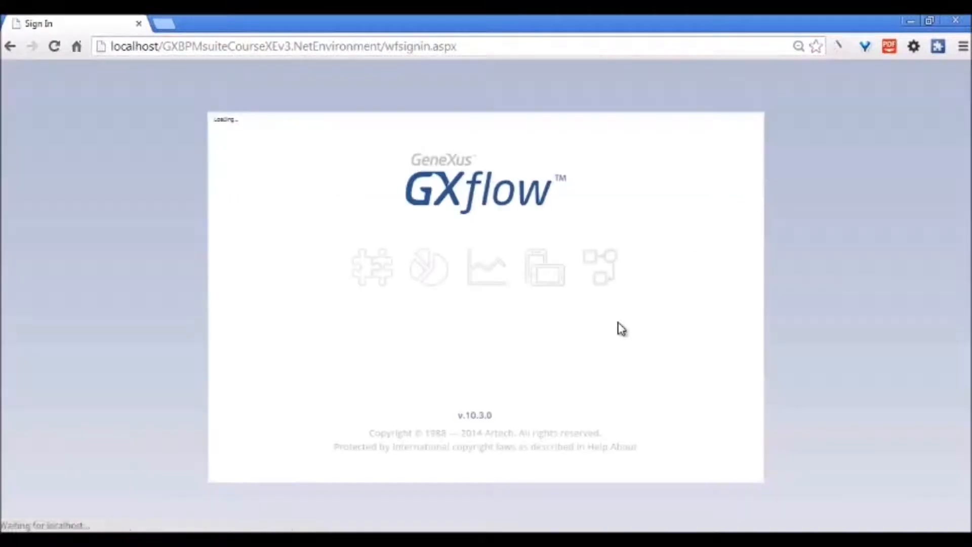
{"action": "type", "text": "WFA"}
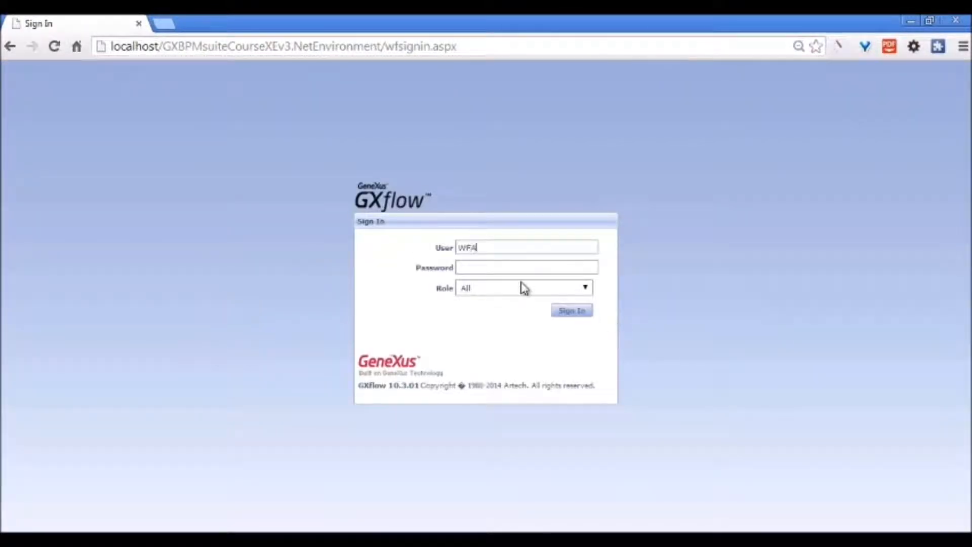
{"action": "type", "text": "DMINISTRATOR"}
{"action": "left_click", "coordinate": [483, 268]}
{"action": "type", "text": "WFADMINISTRATOR"}
{"action": "left_click", "coordinate": [572, 313]}
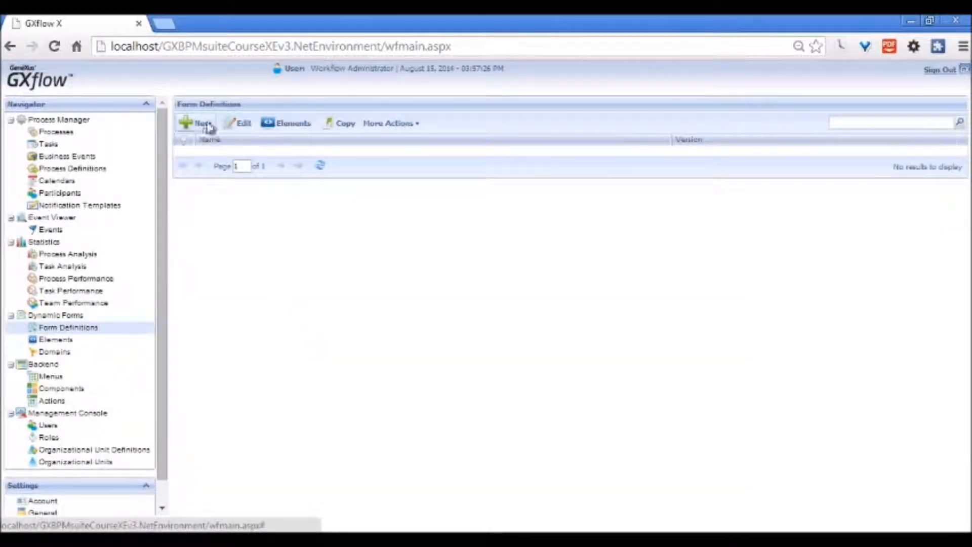
Create a form definition named 'Passenger preferences' and select it in the list
{"action": "left_click", "coordinate": [206, 124]}
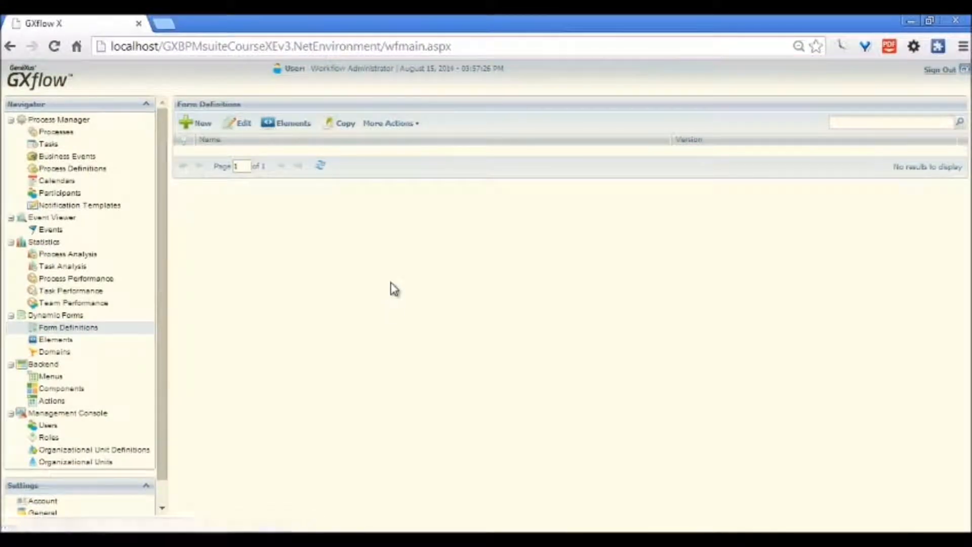
{"action": "type", "text": "Passenger"}
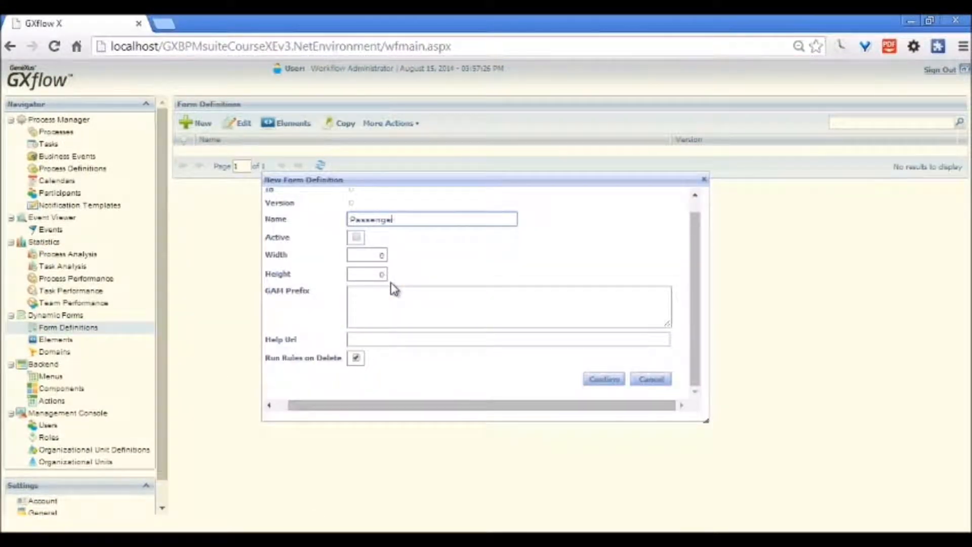
{"action": "type", "text": " preferences"}
{"action": "left_click", "coordinate": [604, 386]}
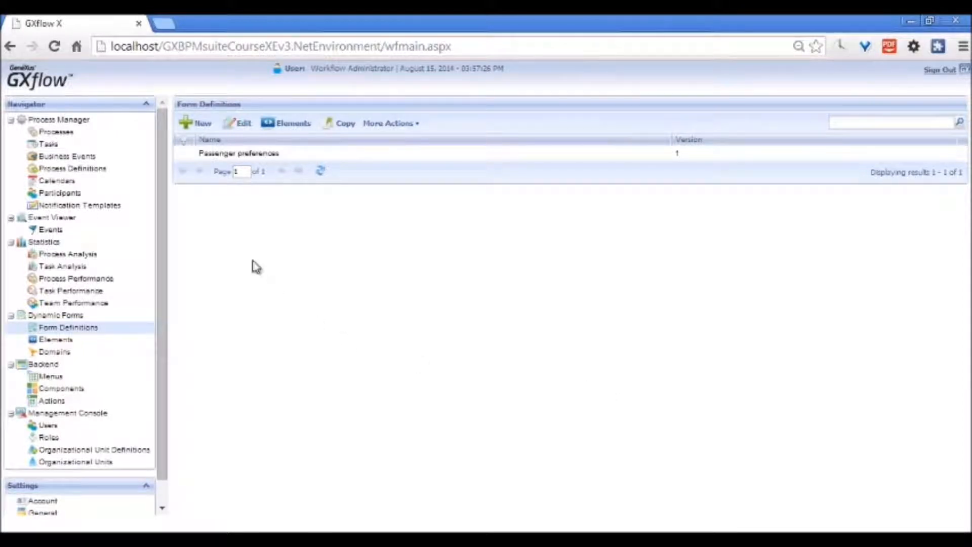
{"action": "left_click", "coordinate": [252, 154]}
Add a 'Meals considerations' Character element of length 60 with a special-food-requirements description
{"action": "left_click", "coordinate": [289, 124]}
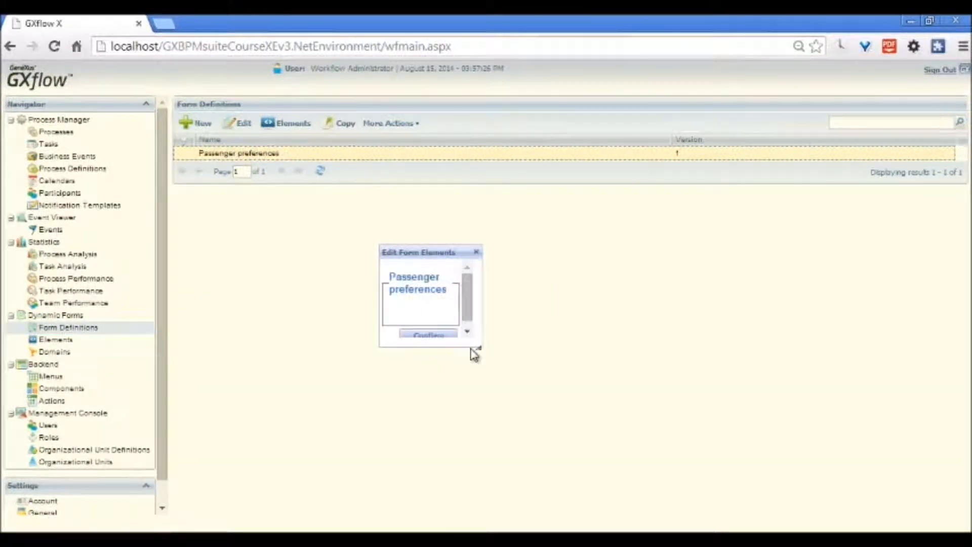
{"action": "left_click_drag", "start_coordinate": [476, 354], "coordinate": [643, 377]}
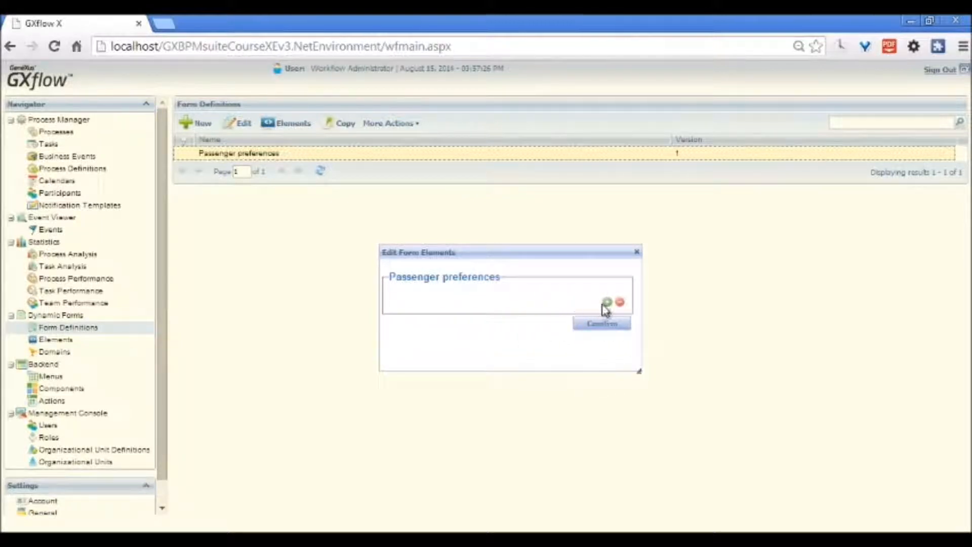
{"action": "left_click", "coordinate": [608, 318]}
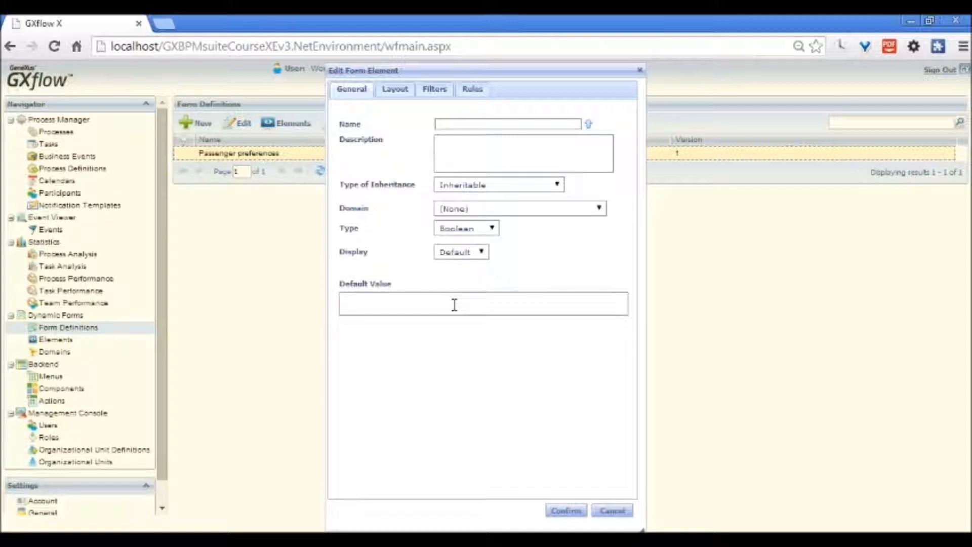
{"action": "type", "text": "Meals considerations"}
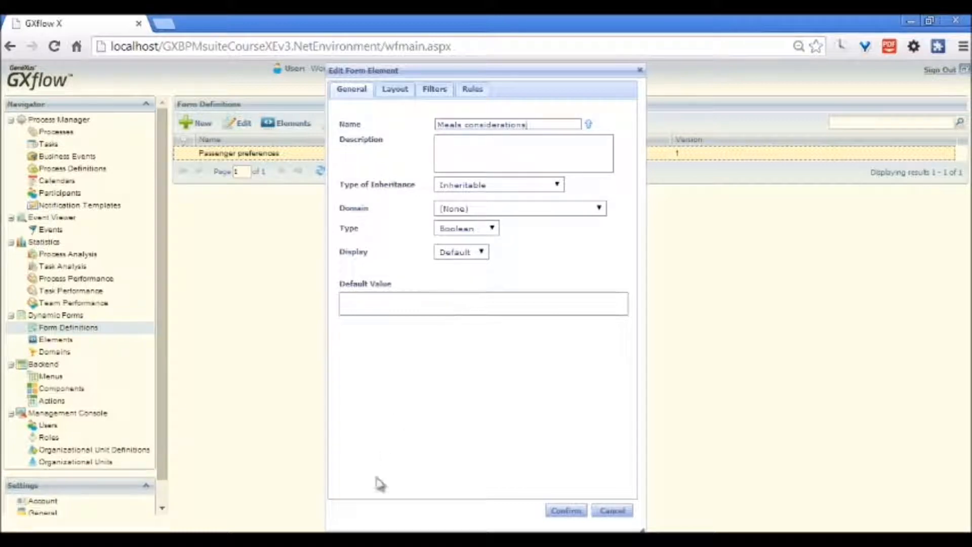
{"action": "left_click", "coordinate": [467, 143]}
{"action": "type", "text": "Special requirements for passenger food"}
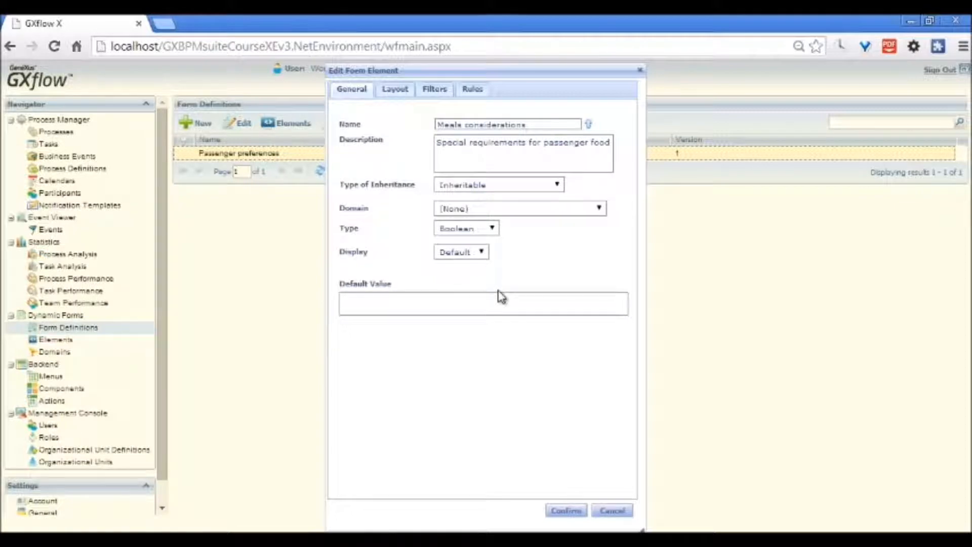
{"action": "left_click", "coordinate": [492, 229]}
{"action": "left_click", "coordinate": [473, 256]}
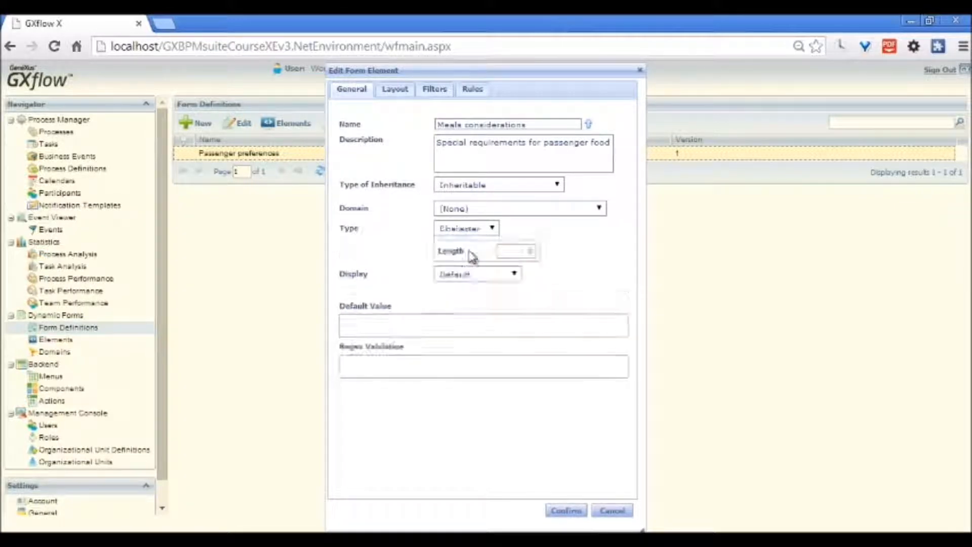
{"action": "type", "text": "60"}
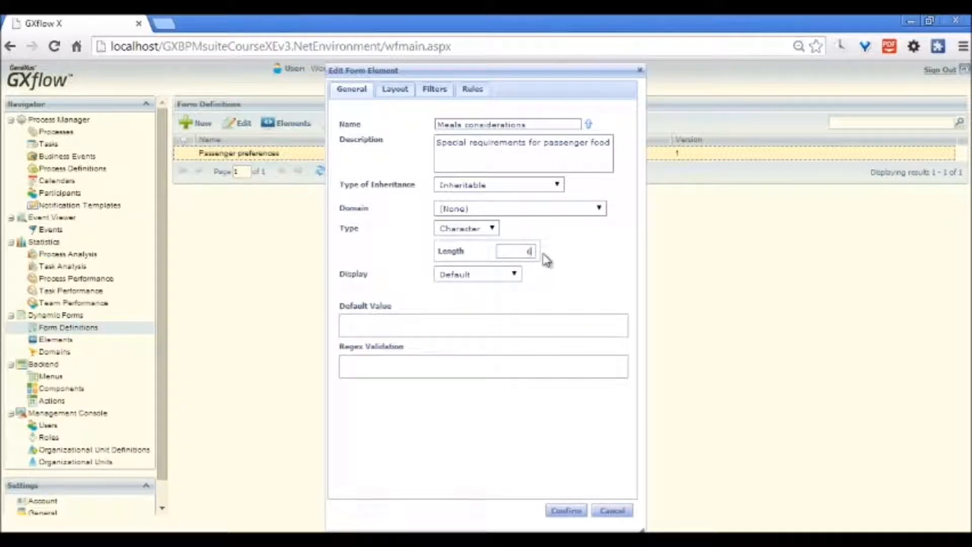
{"action": "left_click", "coordinate": [578, 512]}
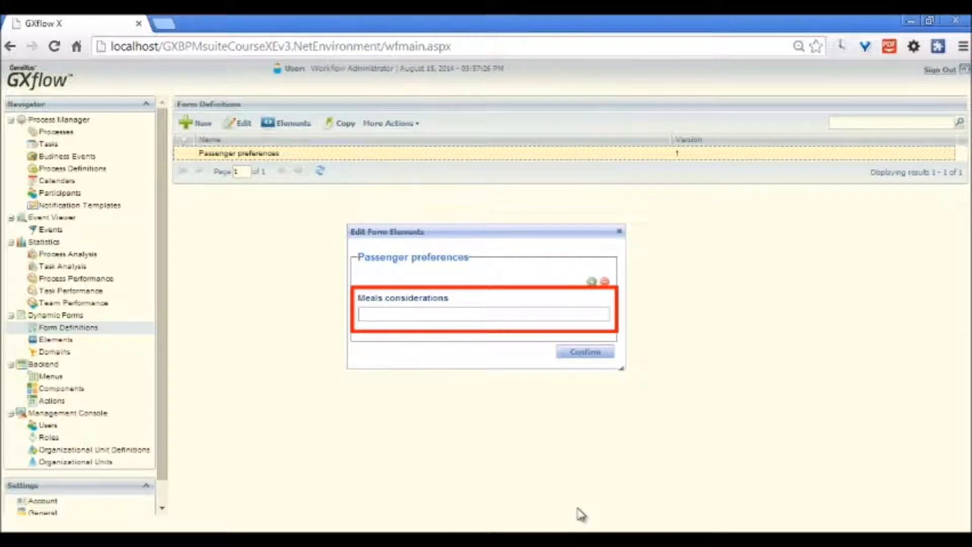
Add a Boolean 'Remainder to take medications' element with its pasted description
{"action": "left_click", "coordinate": [592, 282]}
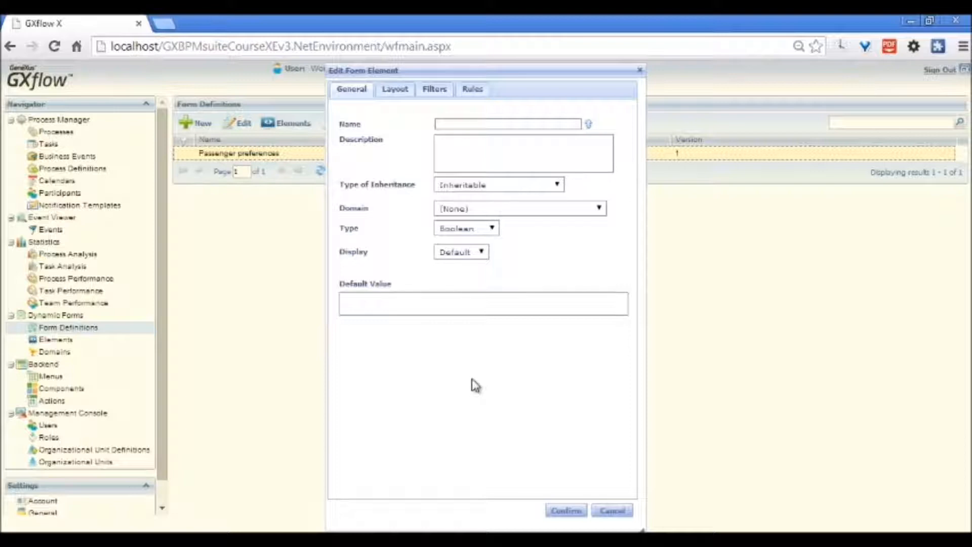
{"action": "type", "text": "Remainder to Tas"}
{"action": "type", "text": "e medications"}
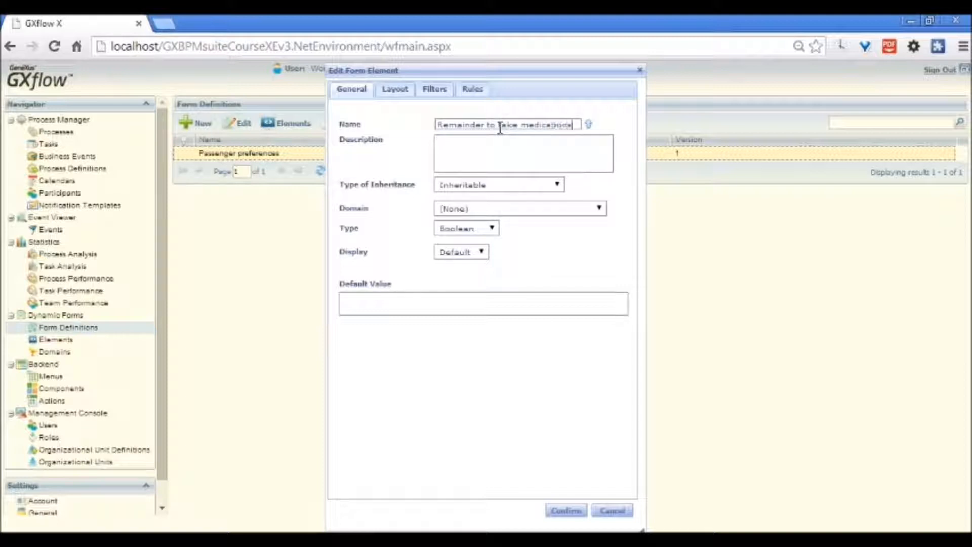
{"action": "left_click", "coordinate": [487, 146]}
{"action": "key", "text": "ctrl+v"}
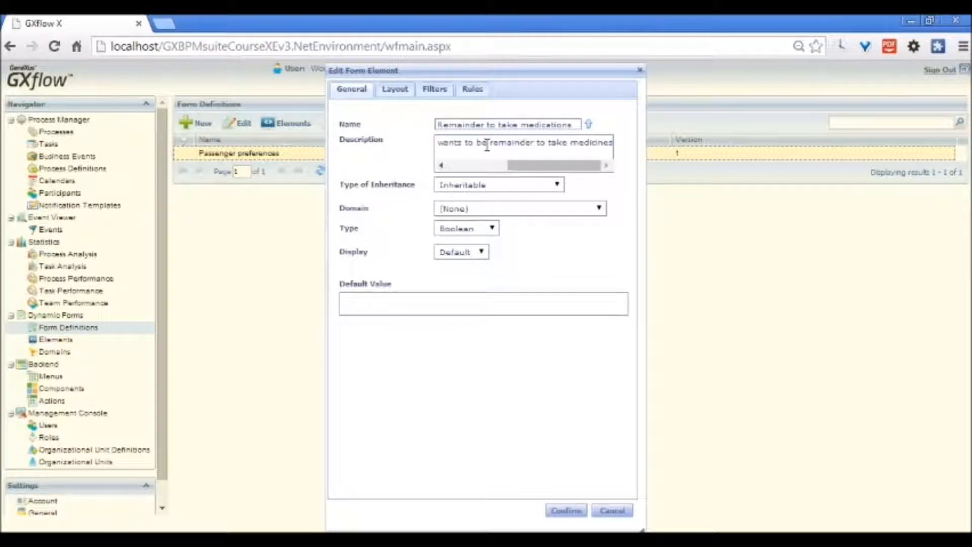
{"action": "left_click_drag", "start_coordinate": [514, 165], "coordinate": [449, 174]}
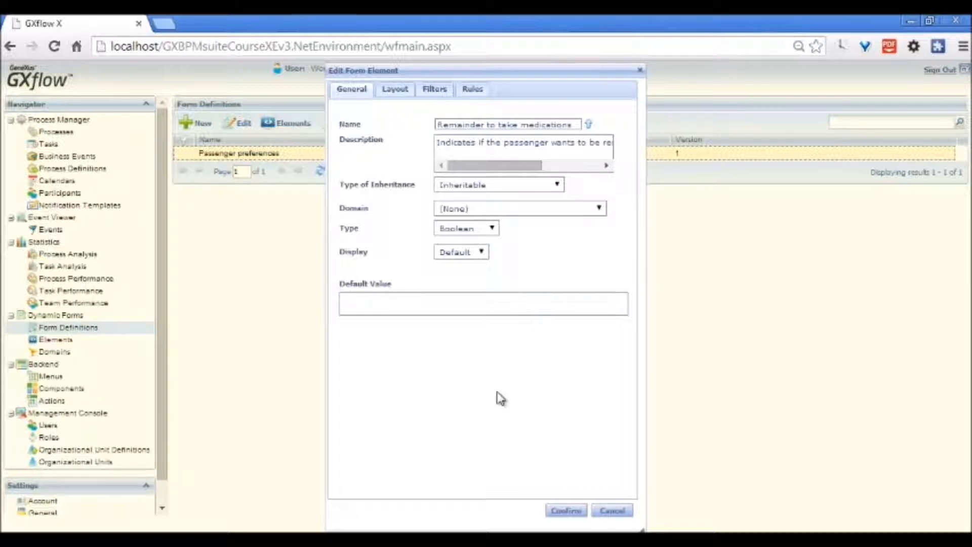
{"action": "left_click", "coordinate": [570, 511]}
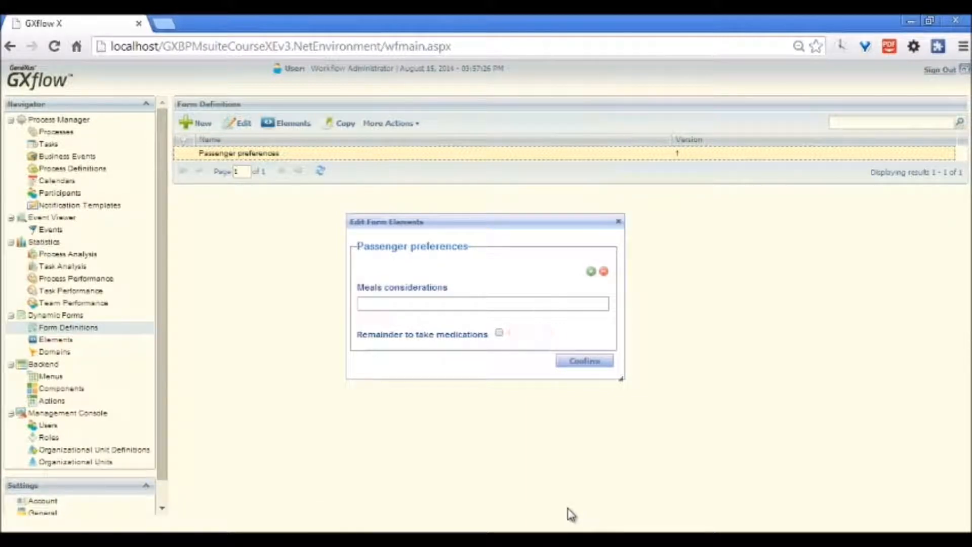
Add the 'Passenger age - should be gt 18' element as Numeric, length 2, 0 decimals
{"action": "left_click", "coordinate": [591, 272]}
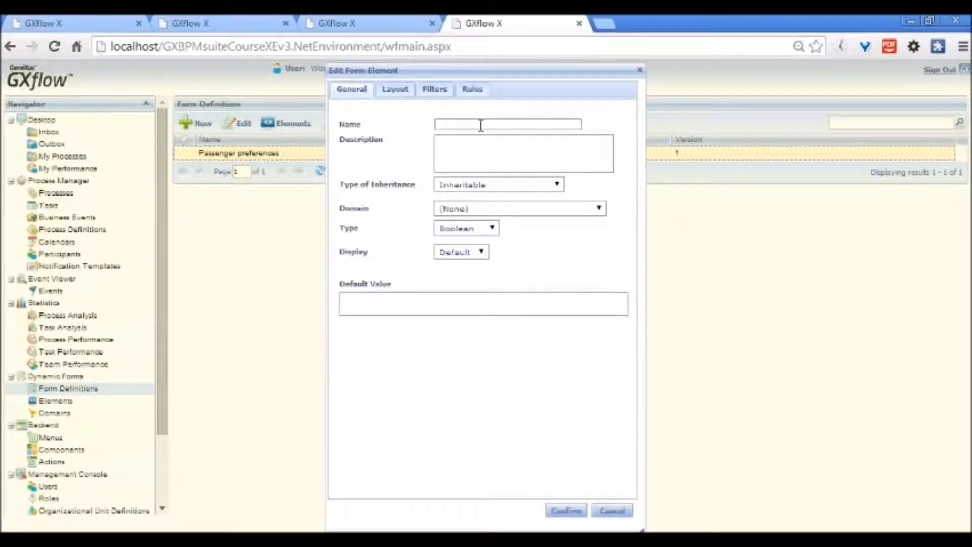
{"action": "type", "text": "Passenger agai"}
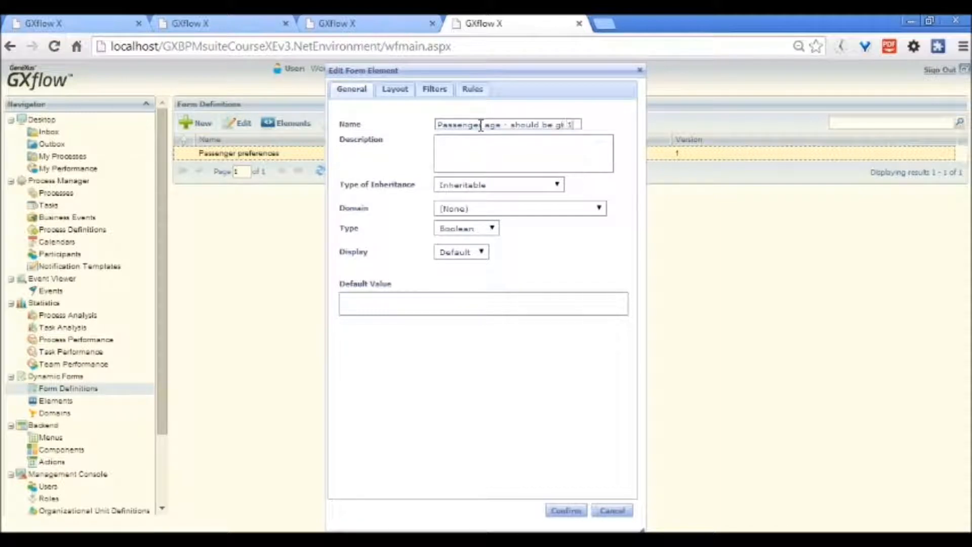
{"action": "type", "text": "Verify if the passenger is more than 18 years old"}
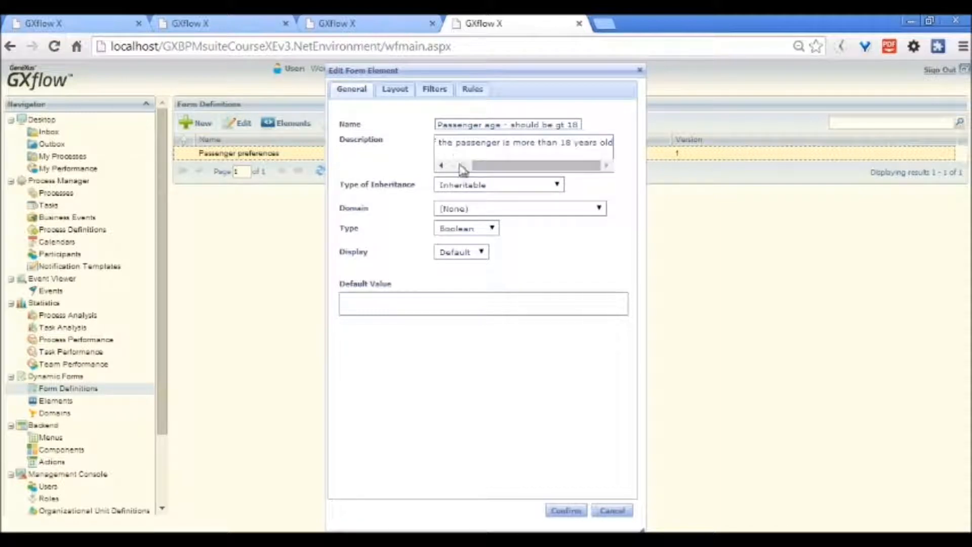
{"action": "left_click_drag", "start_coordinate": [494, 167], "coordinate": [452, 169]}
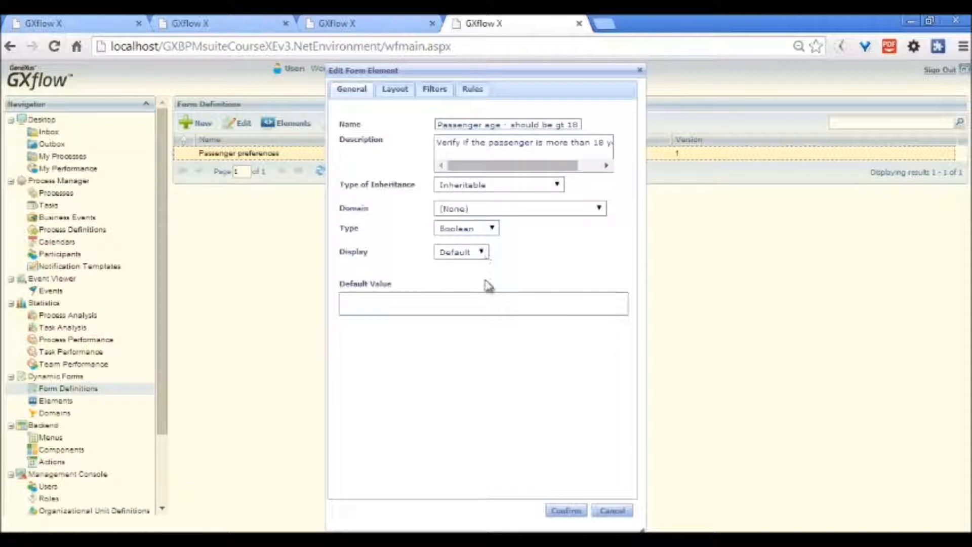
{"action": "left_click", "coordinate": [493, 230]}
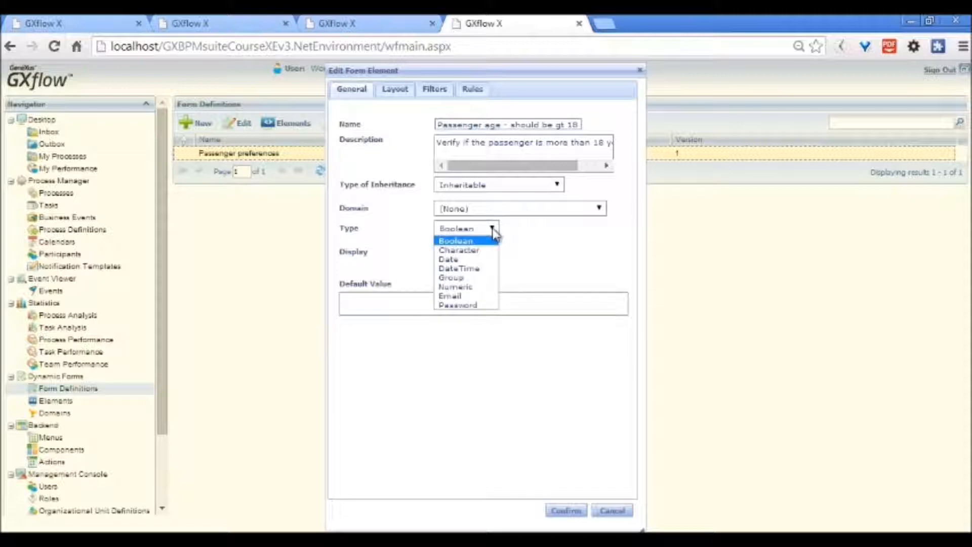
{"action": "left_click", "coordinate": [476, 287]}
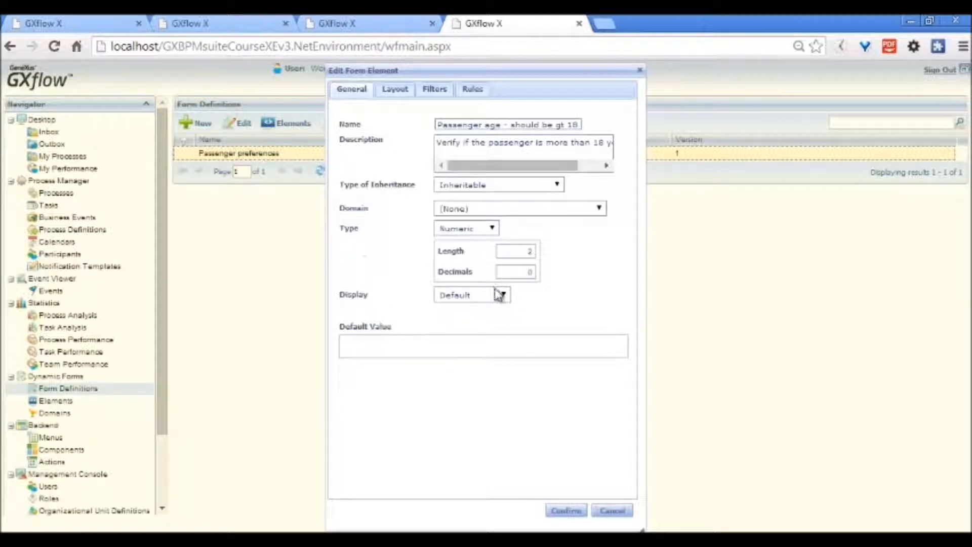
{"action": "double_click", "coordinate": [528, 252]}
{"action": "left_click", "coordinate": [573, 266]}
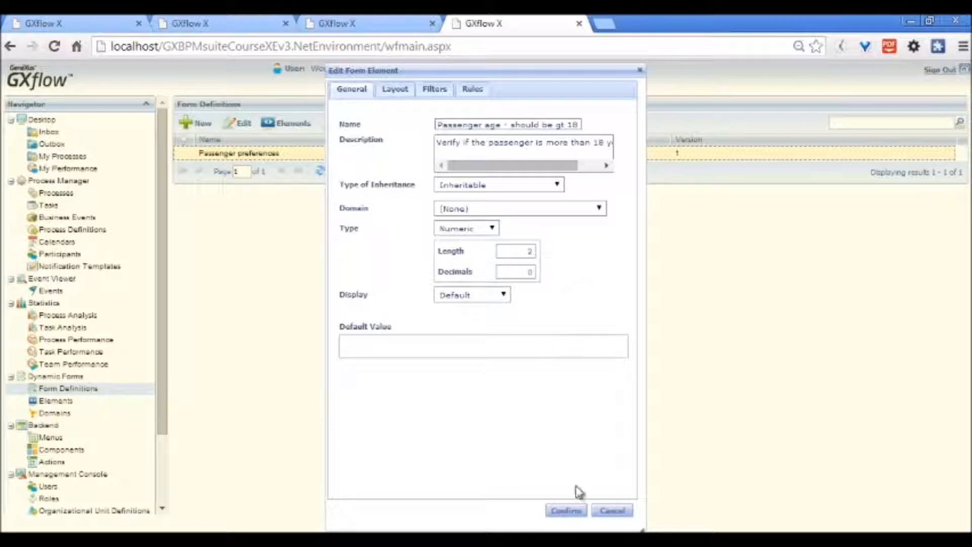
{"action": "left_click", "coordinate": [577, 510]}
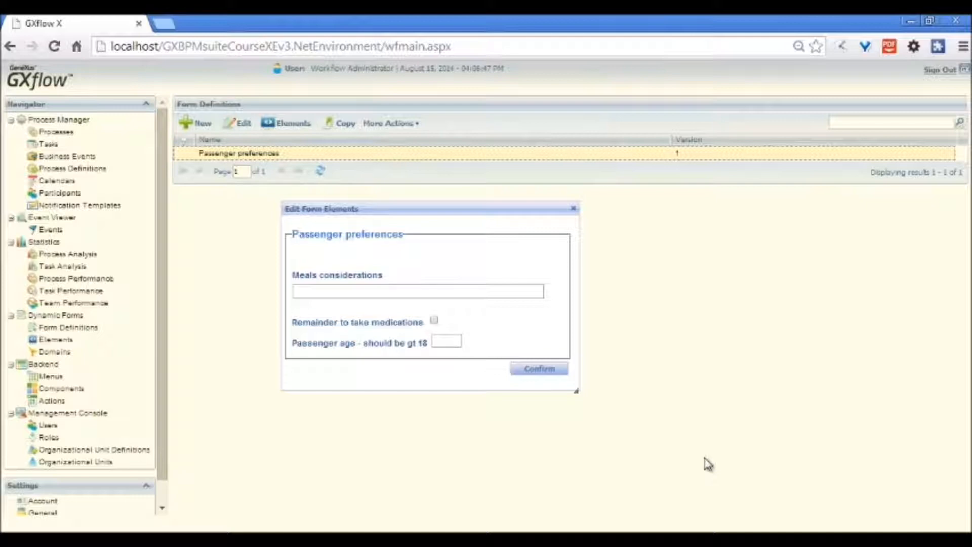
Reopen the Passenger age element from the form preview and show its Rules tab
{"action": "mouse_move", "coordinate": [428, 349]}
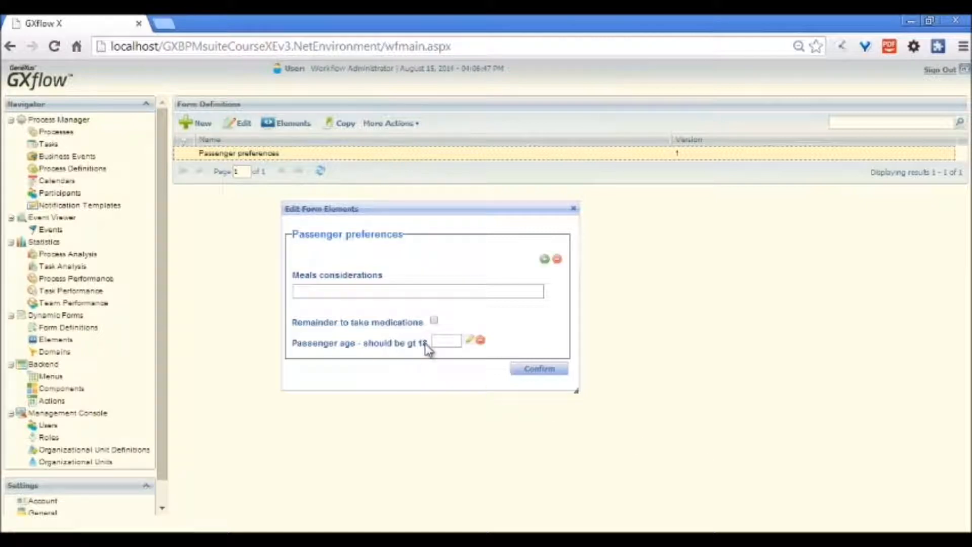
{"action": "left_click", "coordinate": [471, 343]}
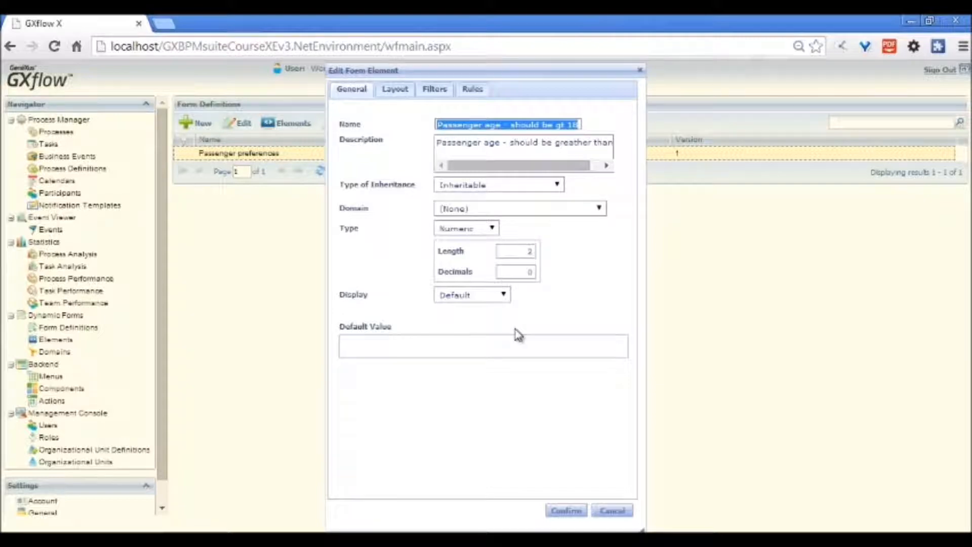
{"action": "left_click", "coordinate": [477, 93]}
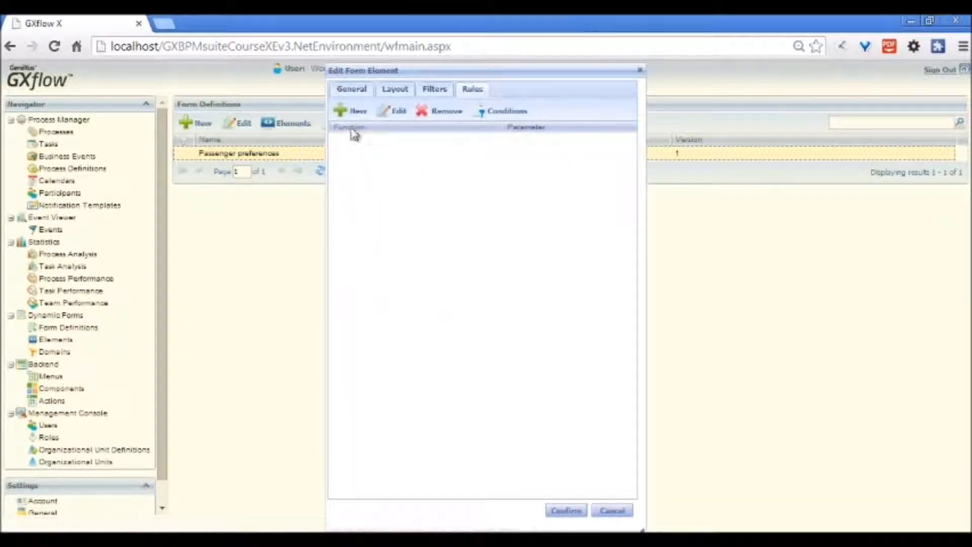
Add an Error function rule to the Passenger age element and open its conditions
{"action": "left_click", "coordinate": [354, 113]}
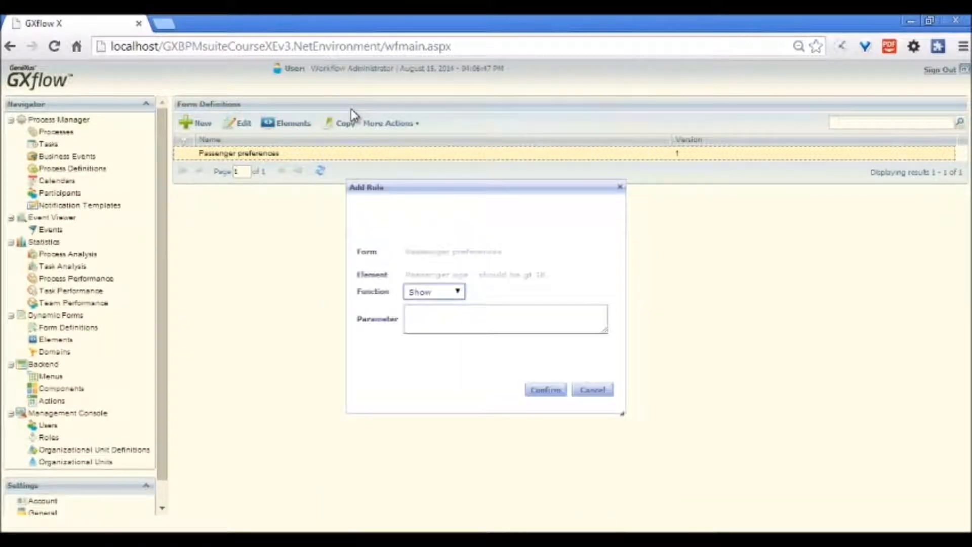
{"action": "left_click", "coordinate": [458, 292]}
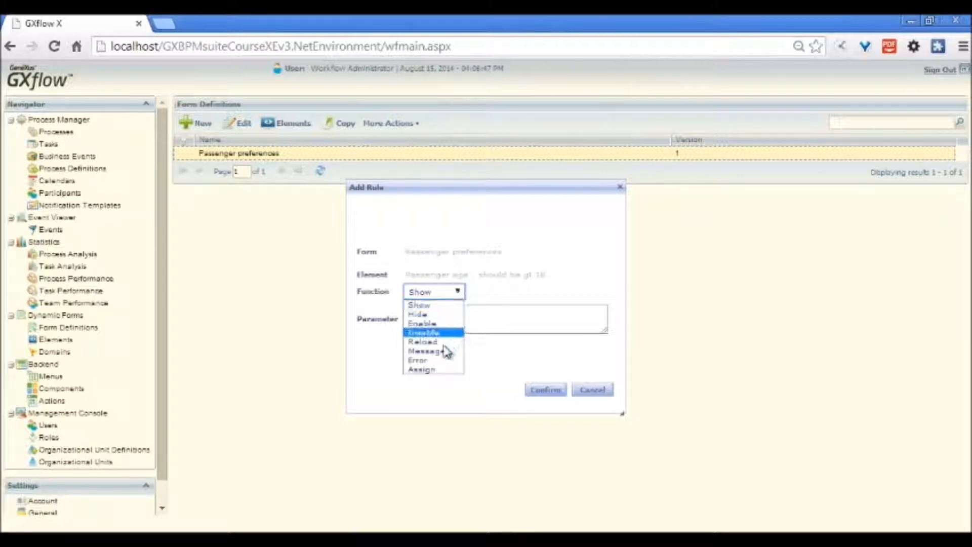
{"action": "left_click", "coordinate": [444, 365]}
{"action": "left_click", "coordinate": [458, 319]}
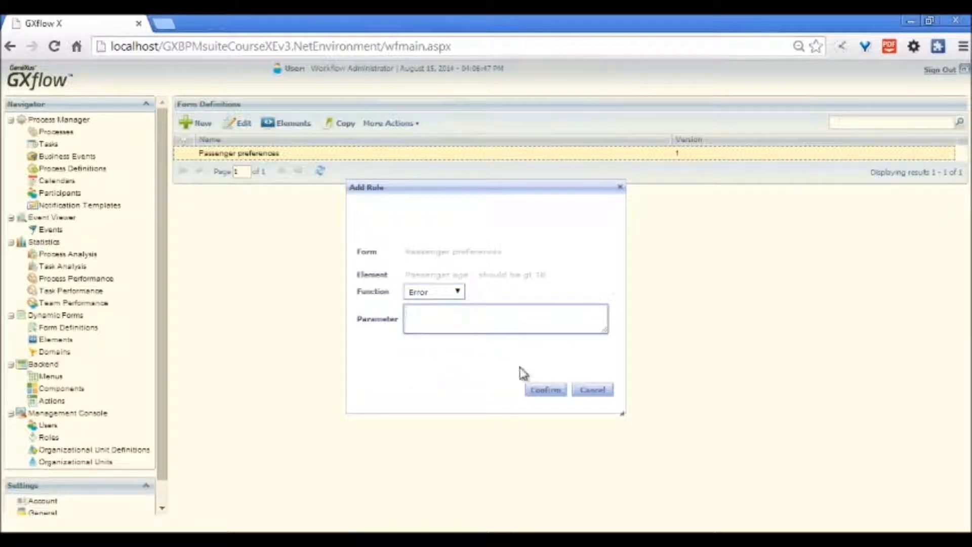
{"action": "left_click", "coordinate": [544, 395]}
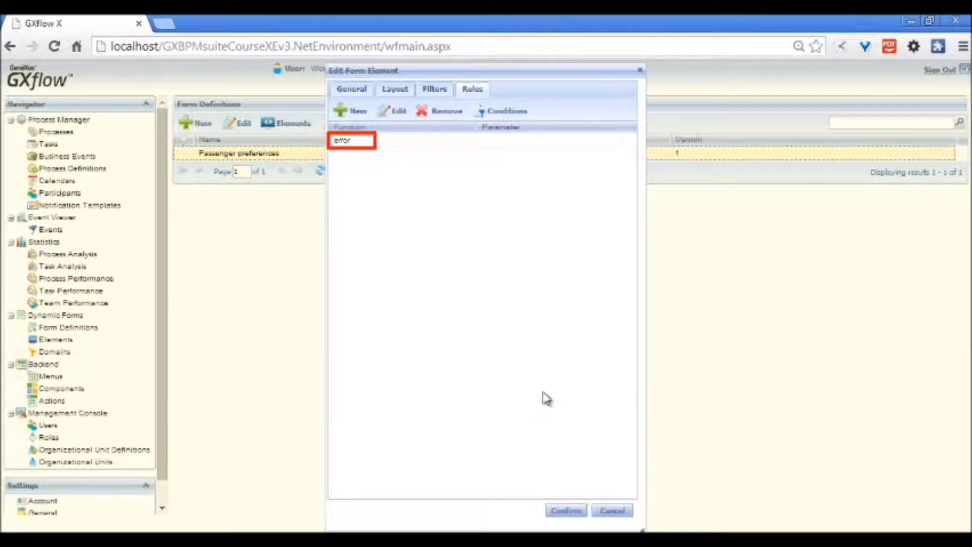
{"action": "left_click", "coordinate": [357, 146]}
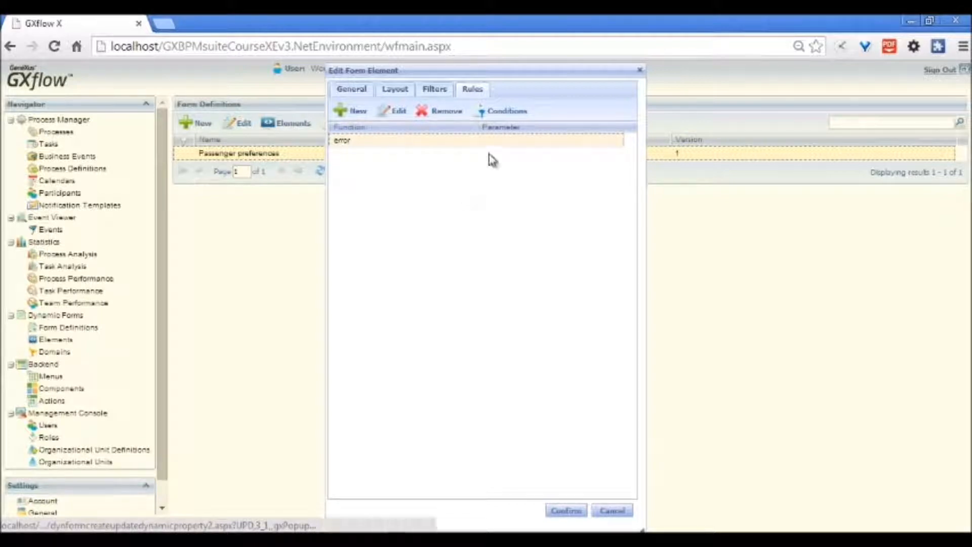
{"action": "left_click", "coordinate": [506, 111]}
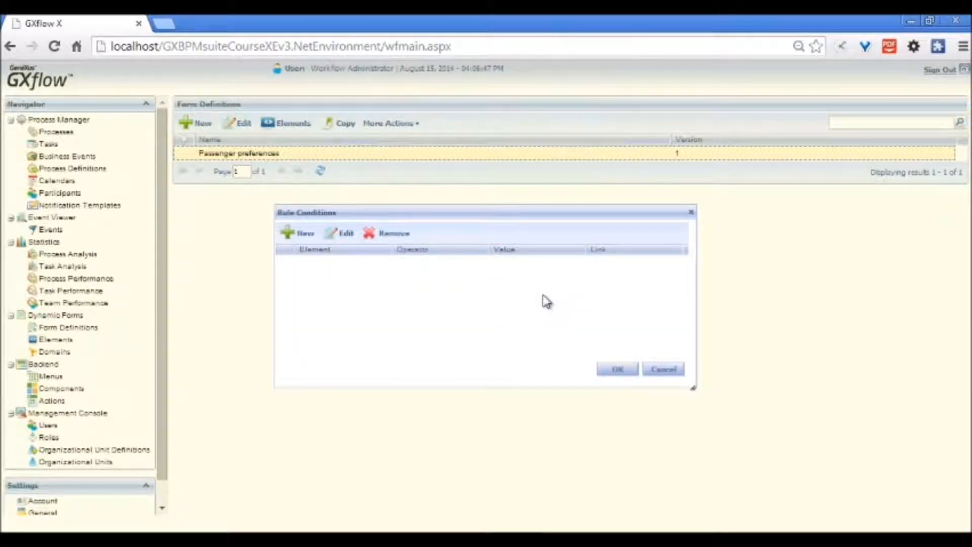
Start a new rule condition that checks the Passenger age element
{"action": "left_click", "coordinate": [298, 234]}
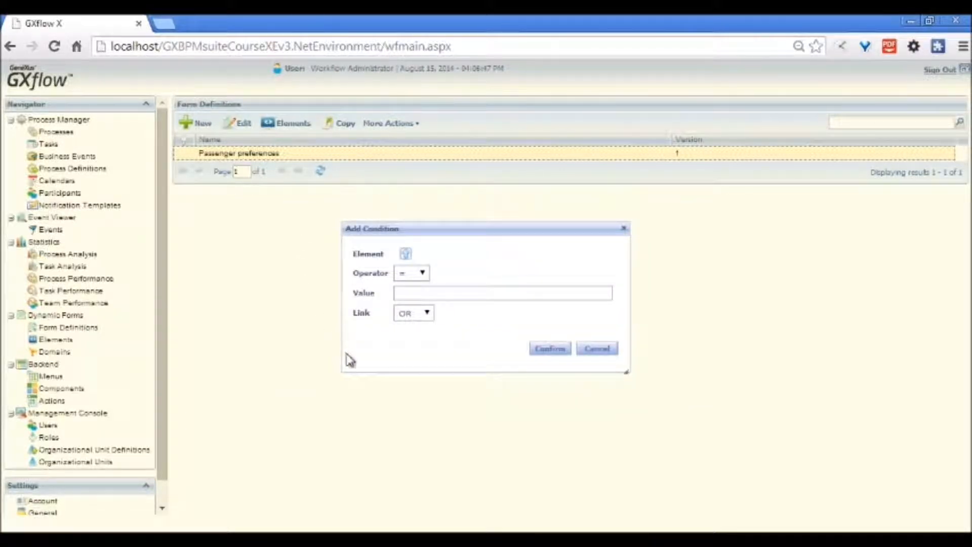
{"action": "left_click", "coordinate": [405, 255]}
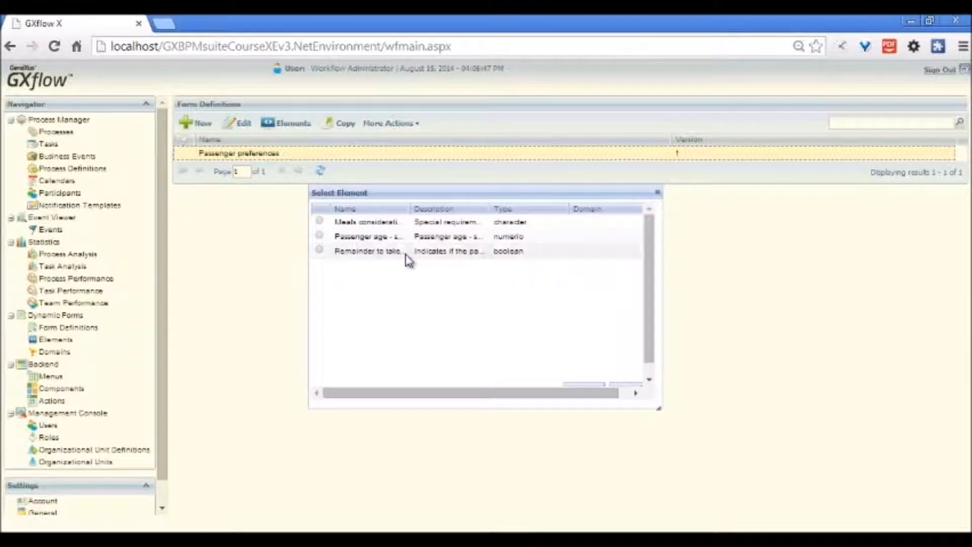
{"action": "left_click_drag", "start_coordinate": [410, 209], "coordinate": [448, 209]}
{"action": "left_click", "coordinate": [320, 235]}
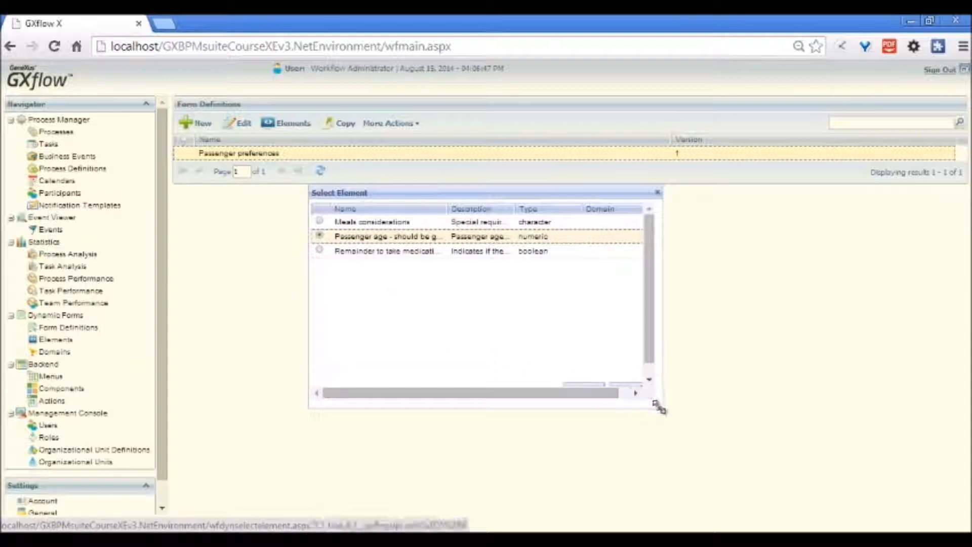
{"action": "left_click_drag", "start_coordinate": [658, 408], "coordinate": [666, 416]}
{"action": "left_click", "coordinate": [585, 389]}
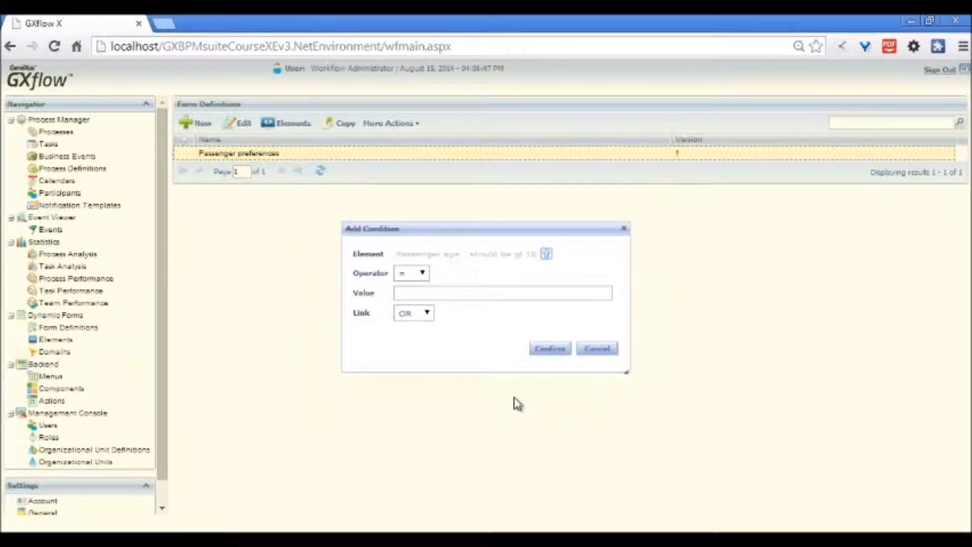
Set the condition to <= 18 with AND link, then accept the conditions
{"action": "left_click", "coordinate": [423, 273]}
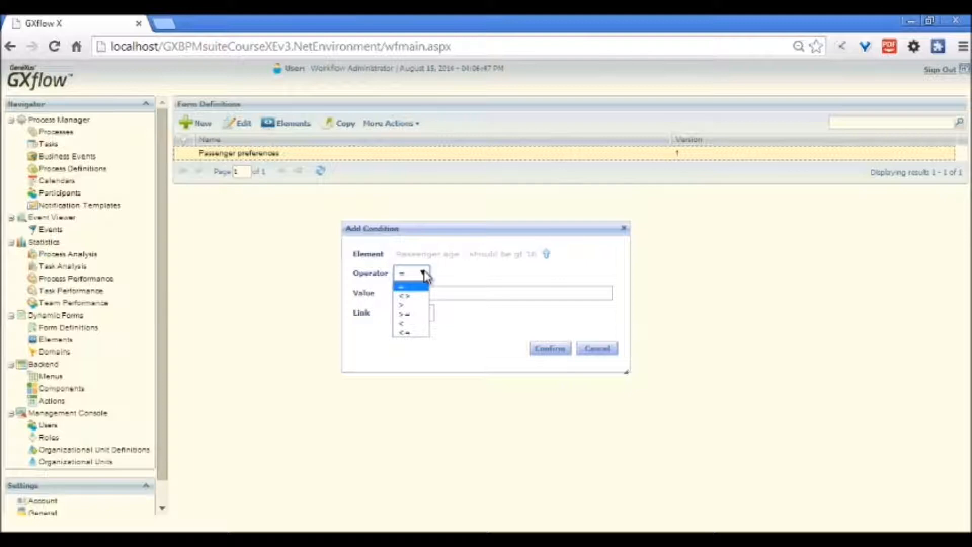
{"action": "left_click", "coordinate": [405, 332]}
{"action": "left_click", "coordinate": [430, 293]}
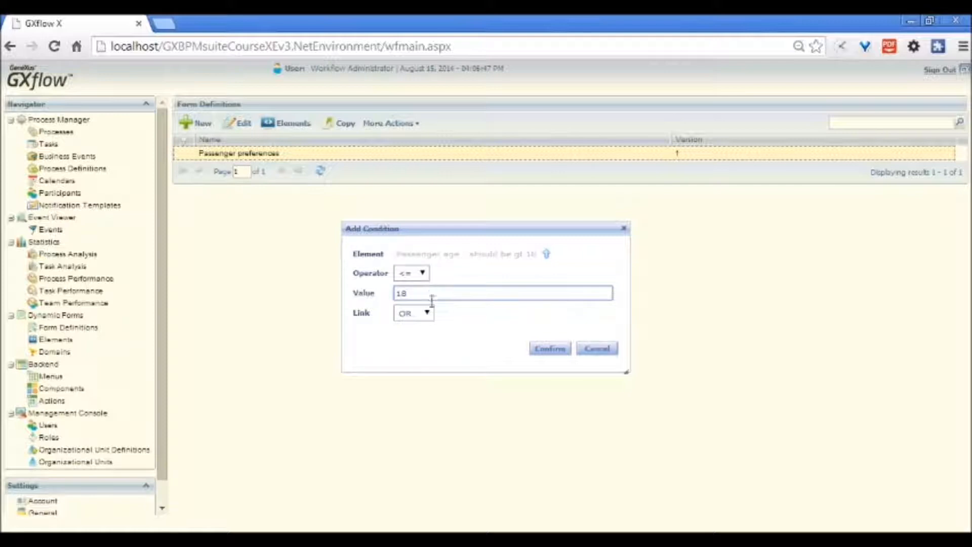
{"action": "left_click", "coordinate": [428, 314]}
{"action": "left_click", "coordinate": [419, 335]}
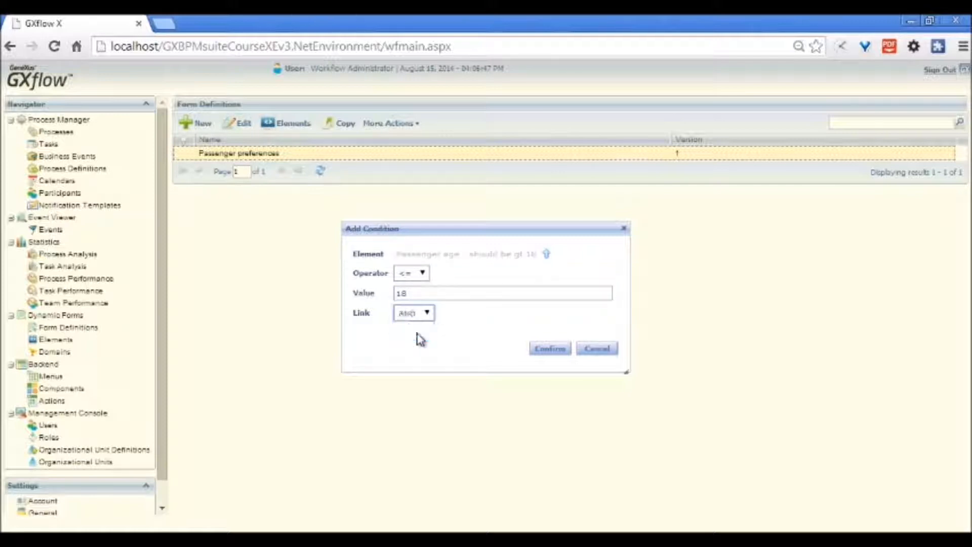
{"action": "left_click", "coordinate": [549, 350]}
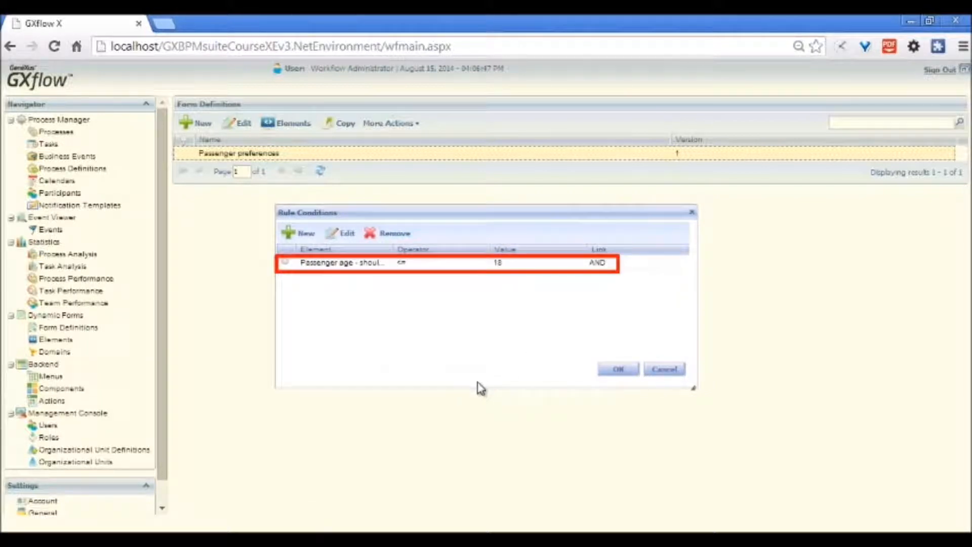
{"action": "left_click", "coordinate": [618, 369]}
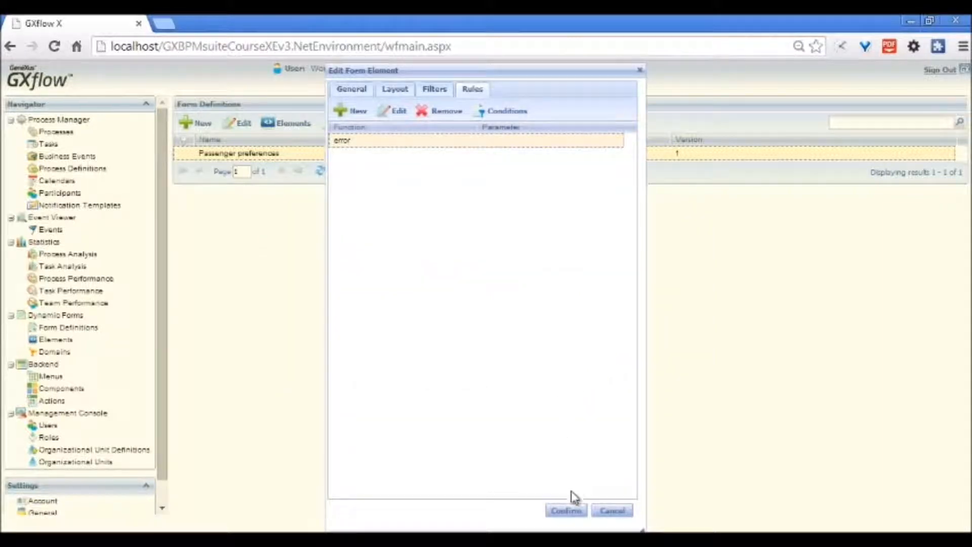
Confirm the Passenger age element edits and the Passenger preferences form elements
{"action": "left_click", "coordinate": [572, 511]}
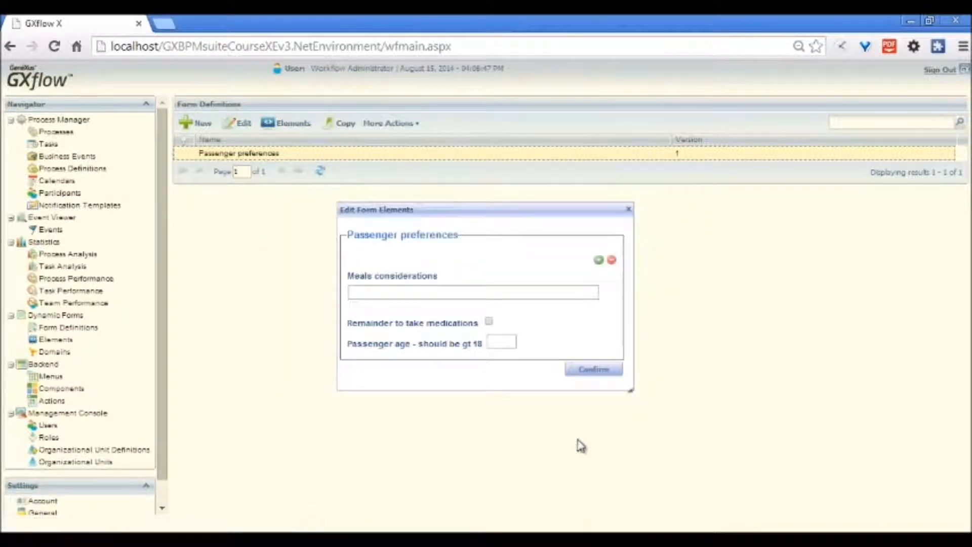
{"action": "left_click", "coordinate": [593, 370]}
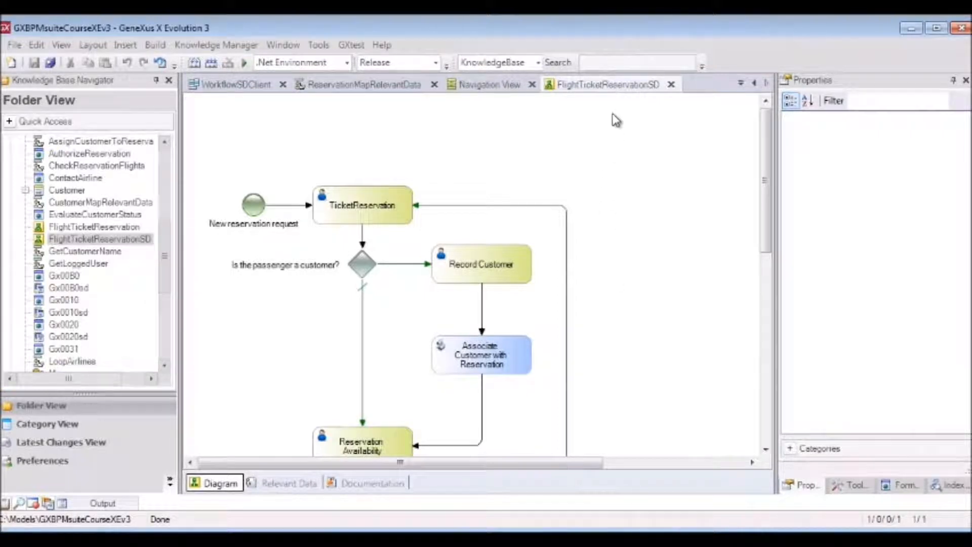
Create a new Business Process Diagram named FlightTicketReservationDynForms
{"action": "right_click", "coordinate": [620, 85]}
{"action": "left_click", "coordinate": [653, 252]}
{"action": "type", "text": "FlightTicketReservationDynForms"}
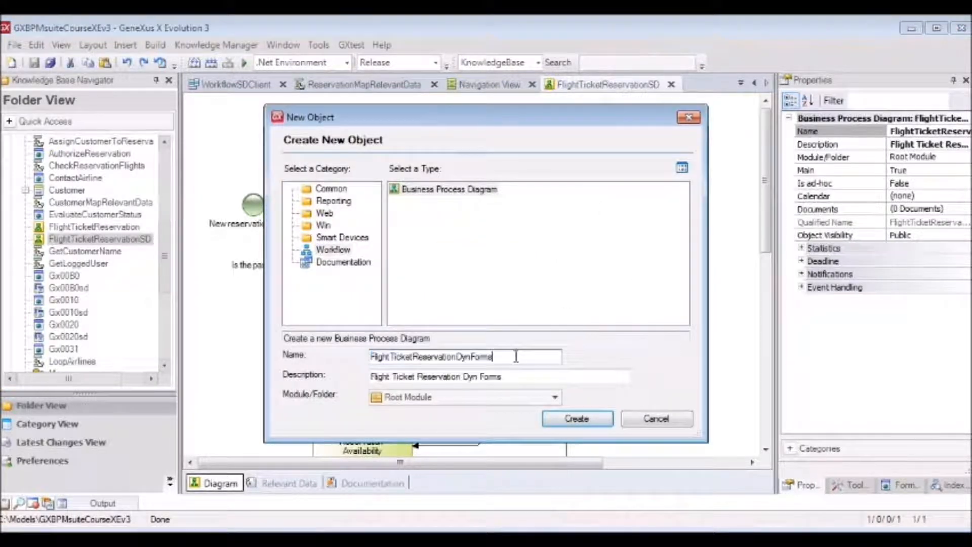
{"action": "left_click", "coordinate": [577, 419]}
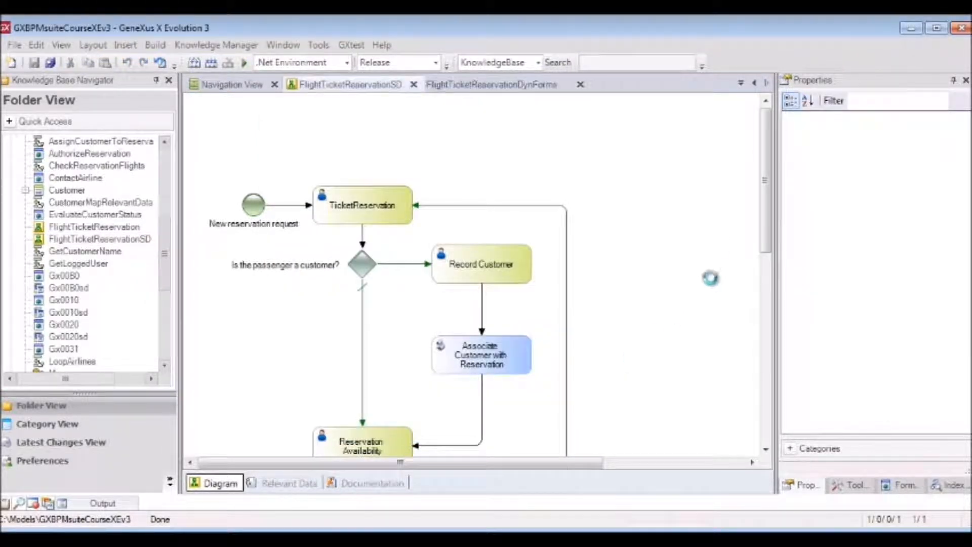
Delete the gateway-to-Valid reservation connector and move the end event lower
{"action": "left_click_drag", "start_coordinate": [766, 219], "coordinate": [766, 314]}
{"action": "left_click", "coordinate": [362, 331]}
{"action": "key", "text": "Delete"}
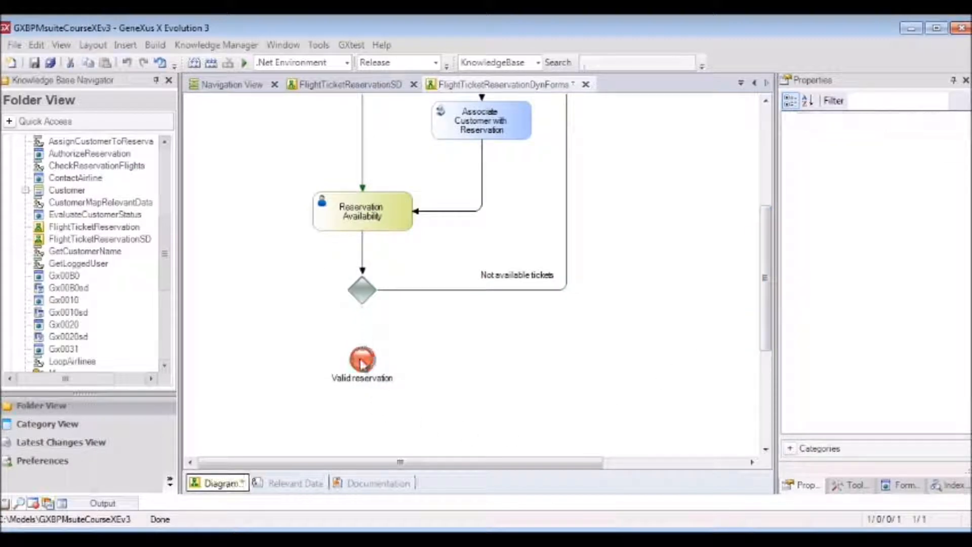
{"action": "left_click_drag", "start_coordinate": [372, 360], "coordinate": [373, 421]}
Add a User Task named 'Enter passenger preferences' below the gateway
{"action": "left_click", "coordinate": [850, 485]}
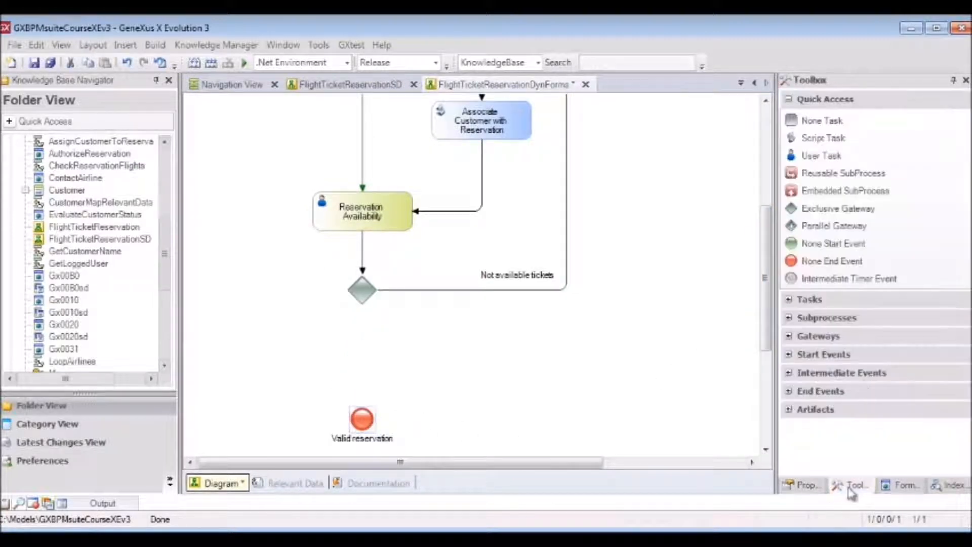
{"action": "left_click_drag", "start_coordinate": [841, 162], "coordinate": [379, 363]}
{"action": "type", "text": "Enter passenger preferences"}
{"action": "key", "text": "Return"}
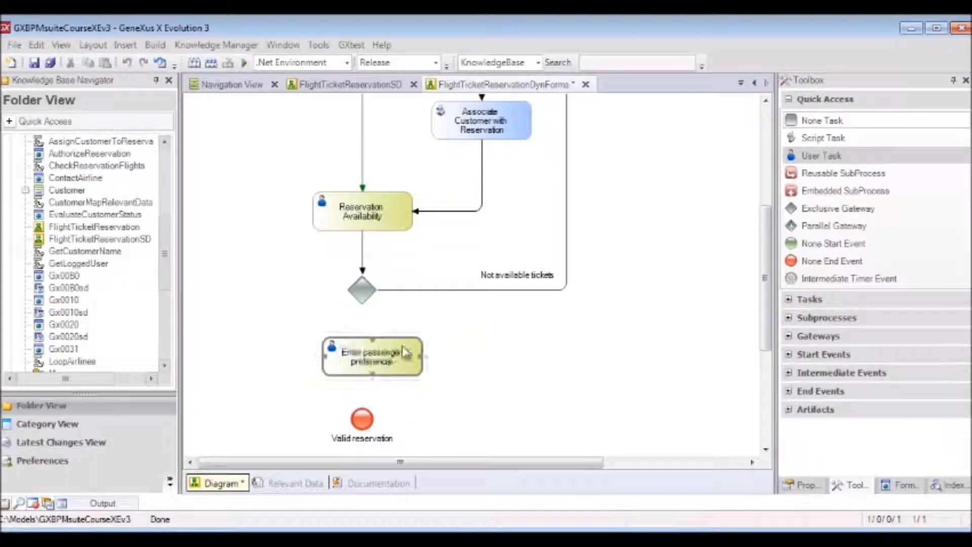
Connect the gateway to the new task and the task to Valid reservation, making the gateway flow Default
{"action": "left_click_drag", "start_coordinate": [363, 305], "coordinate": [363, 336]}
{"action": "left_click_drag", "start_coordinate": [363, 373], "coordinate": [363, 409]}
{"action": "left_click", "coordinate": [363, 320]}
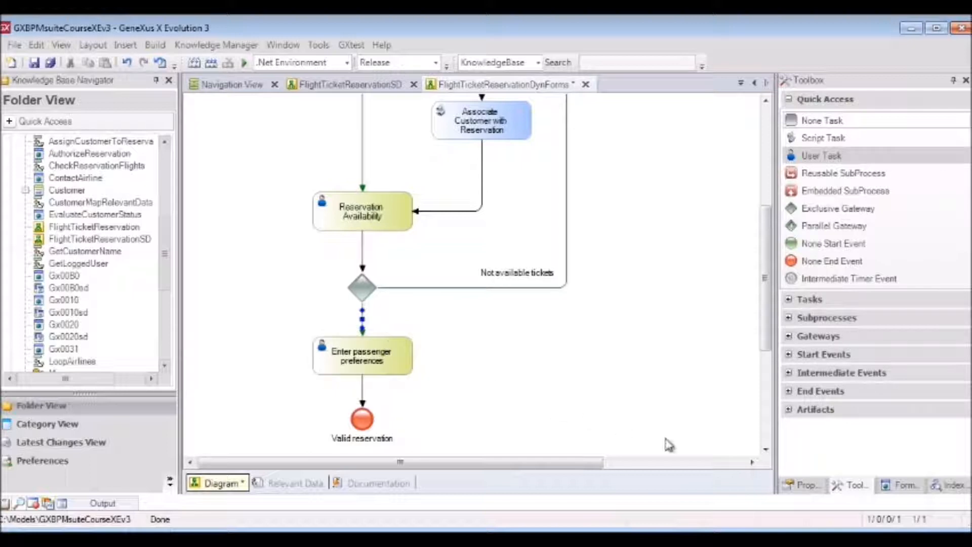
{"action": "left_click", "coordinate": [796, 490]}
{"action": "left_click", "coordinate": [963, 132]}
{"action": "left_click", "coordinate": [917, 167]}
{"action": "left_click", "coordinate": [359, 369]}
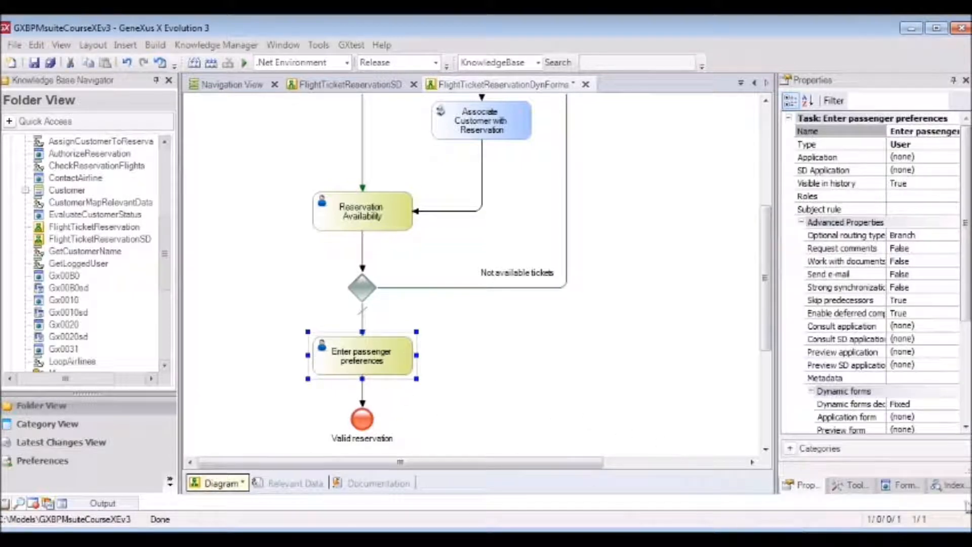
Set the task's Application form to the Passenger preferences dynamic form, then save with Ctrl+S
{"action": "left_click", "coordinate": [955, 419]}
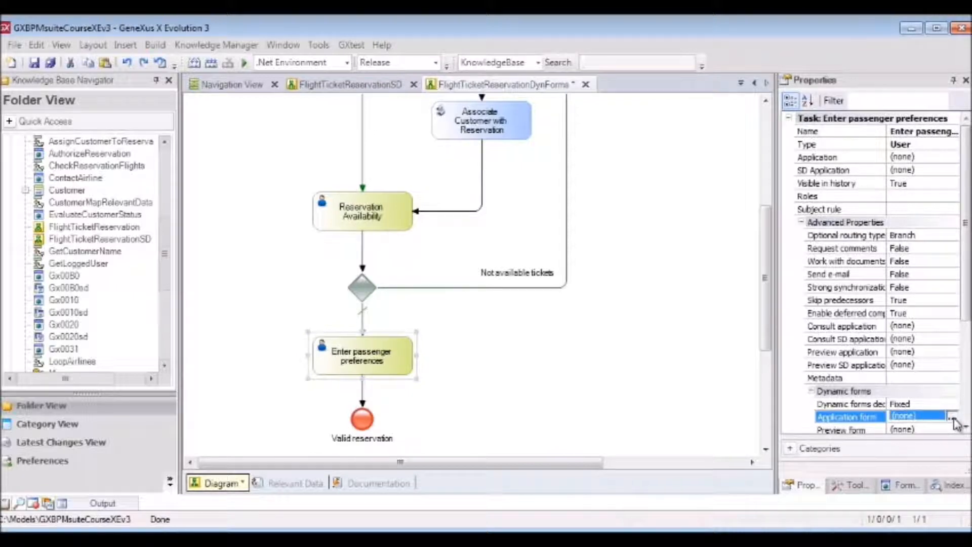
{"action": "left_click", "coordinate": [953, 418]}
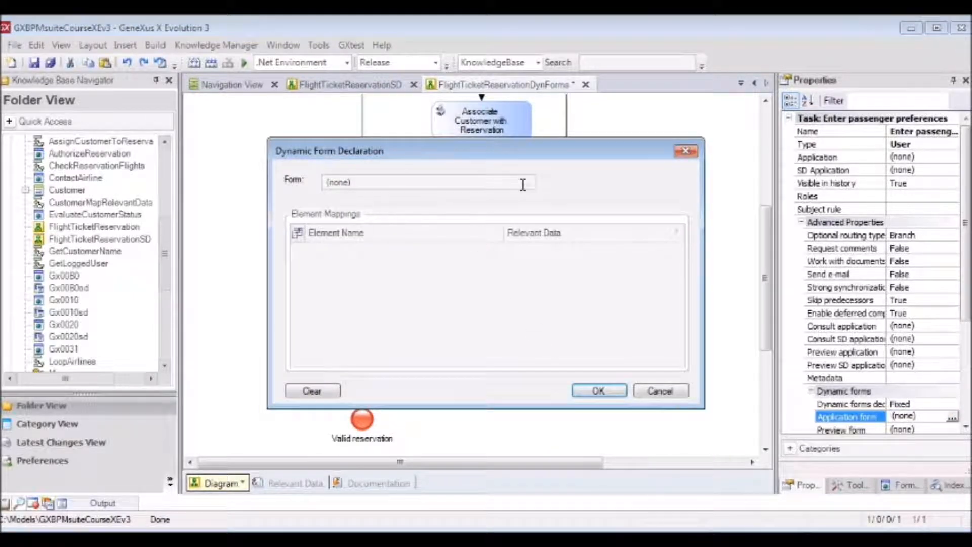
{"action": "left_click", "coordinate": [528, 183]}
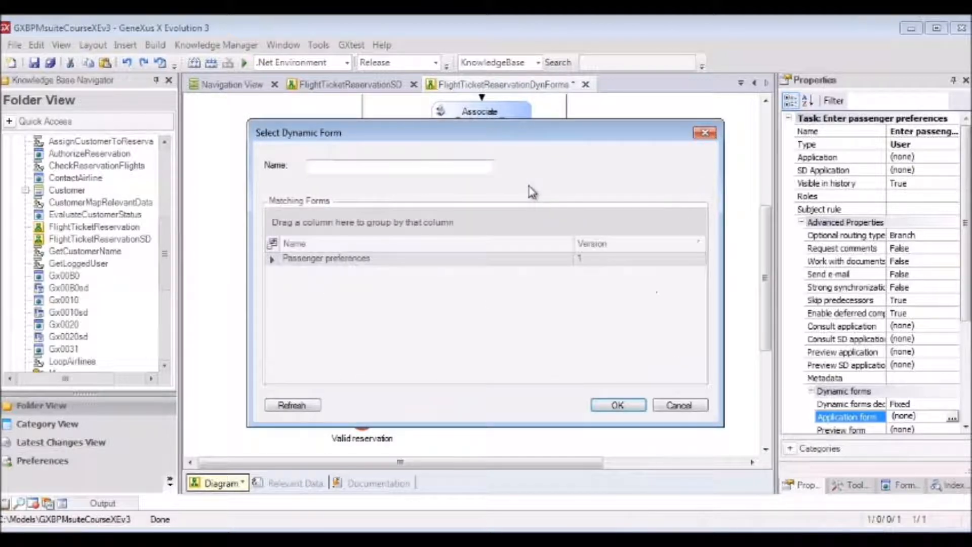
{"action": "left_click", "coordinate": [364, 260]}
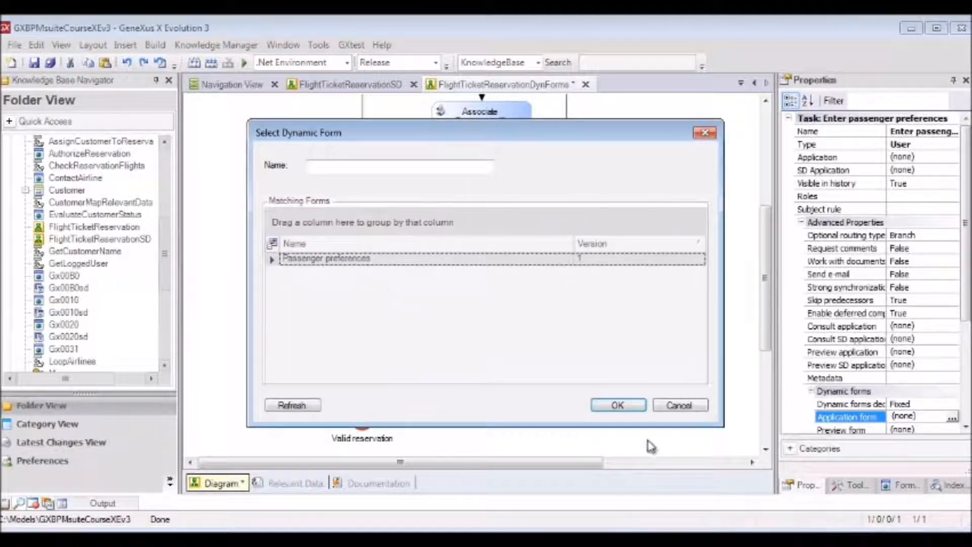
{"action": "left_click", "coordinate": [618, 405]}
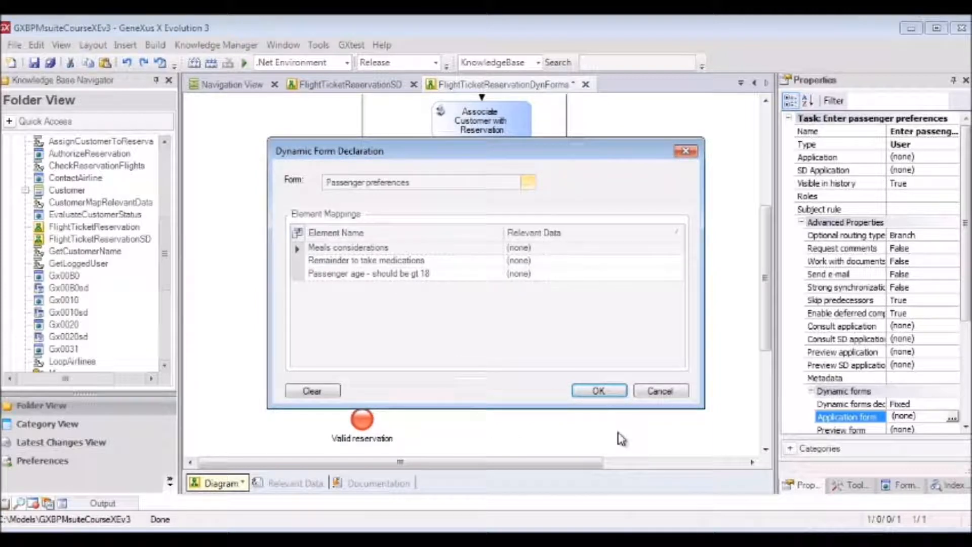
{"action": "left_click", "coordinate": [600, 391]}
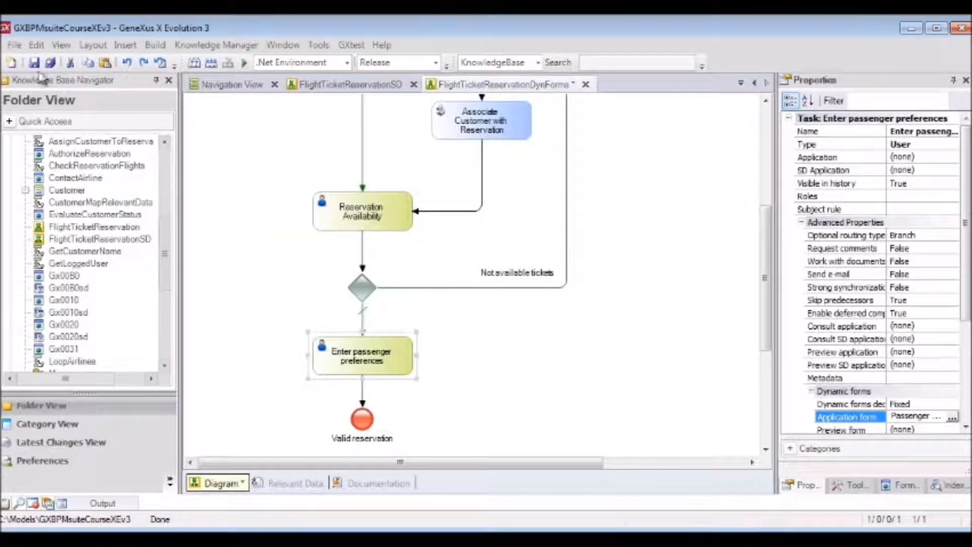
{"action": "key", "text": "ctrl+s"}
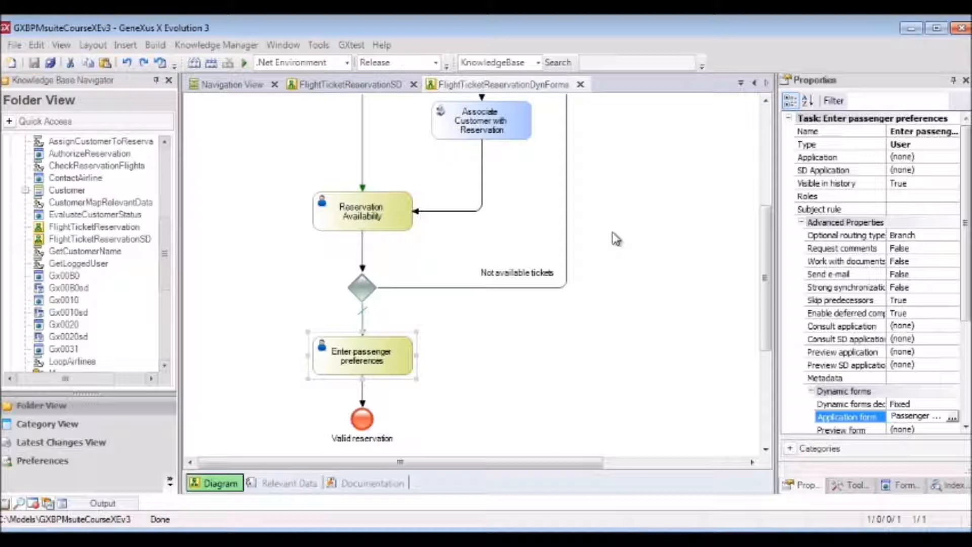
Run the FlightTicketReservationDynForms diagram from its tab's context menu
{"action": "right_click", "coordinate": [542, 91]}
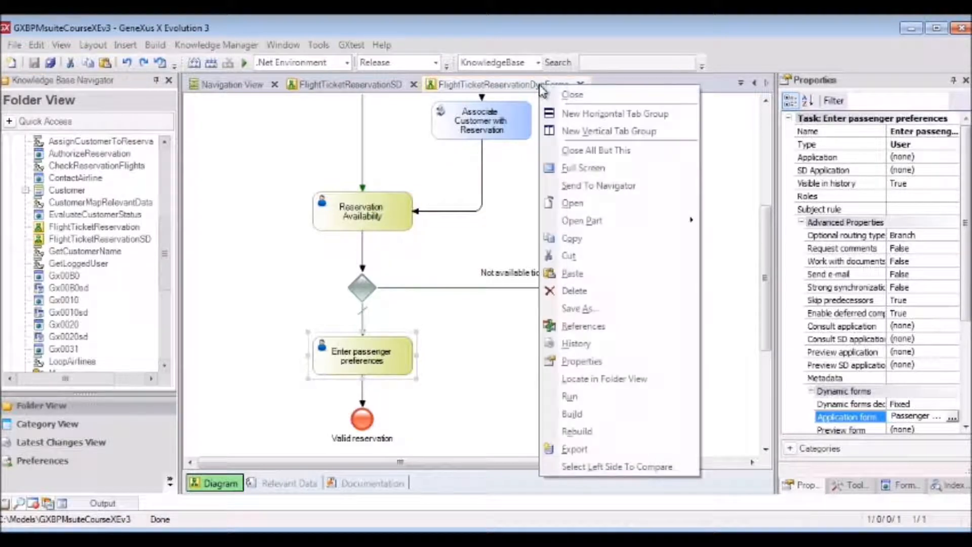
{"action": "left_click", "coordinate": [629, 399]}
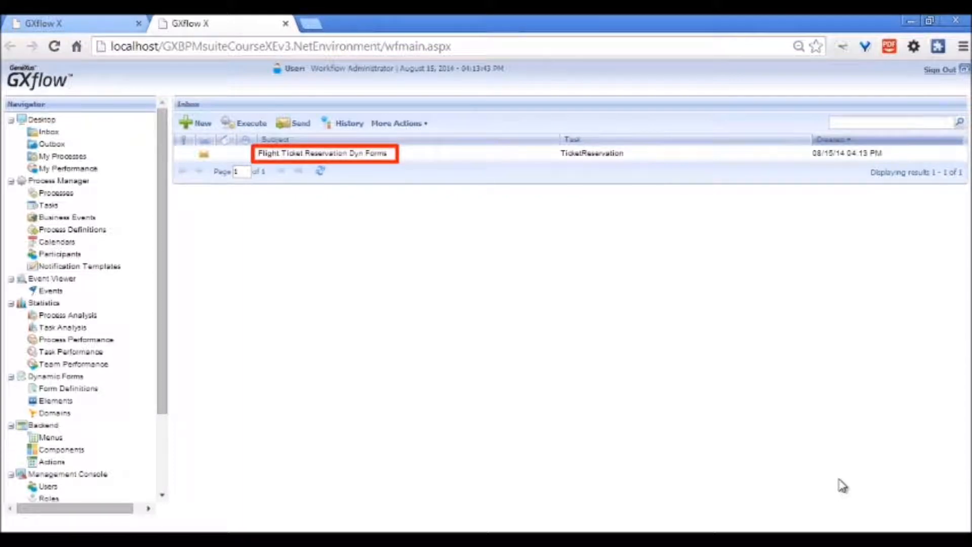
Fill the reservation with date August 15, customer id 1, airport ids 1 and 2, confirm and send
{"action": "left_click", "coordinate": [341, 154]}
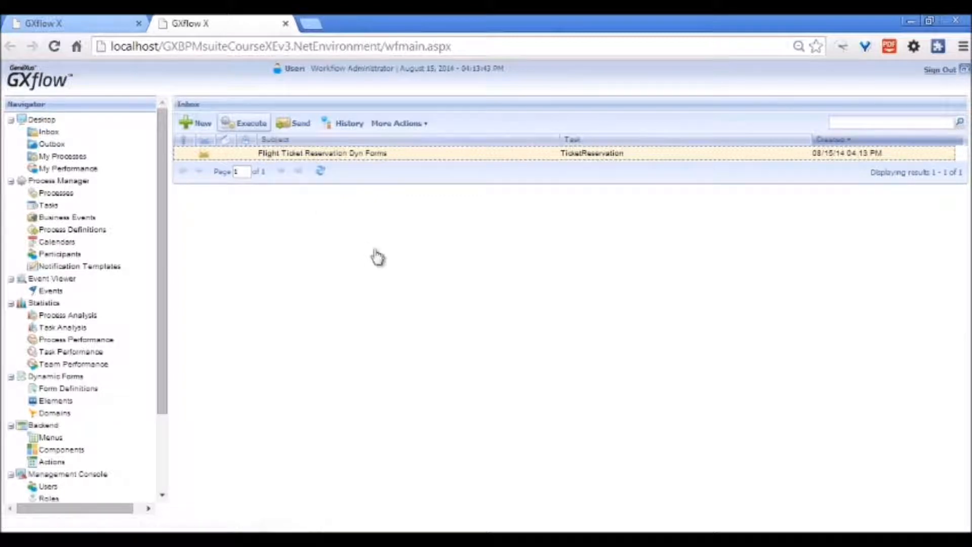
{"action": "left_click", "coordinate": [337, 147]}
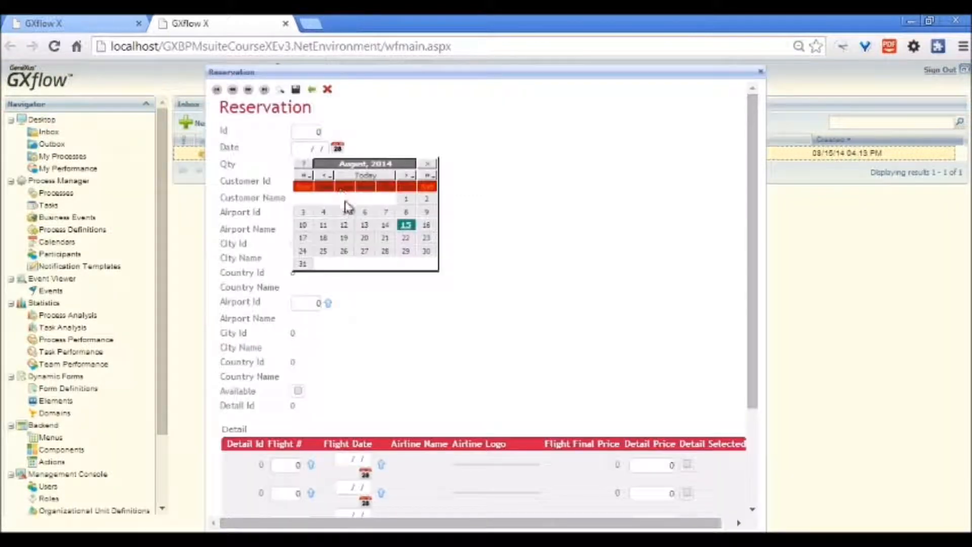
{"action": "left_click", "coordinate": [406, 225]}
{"action": "key", "text": "Tab"}
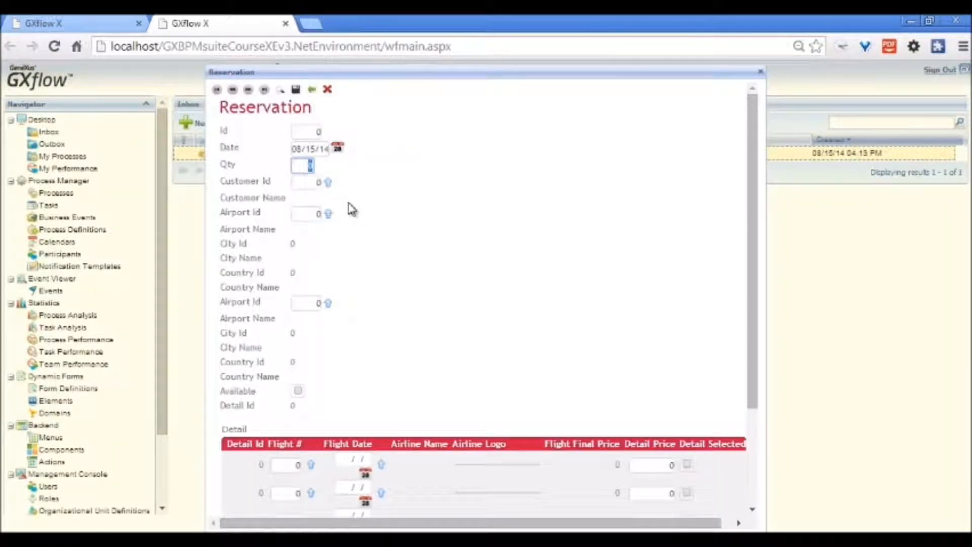
{"action": "key", "text": "Tab"}
{"action": "type", "text": "1"}
{"action": "key", "text": "Tab"}
{"action": "type", "text": "1"}
{"action": "key", "text": "Tab"}
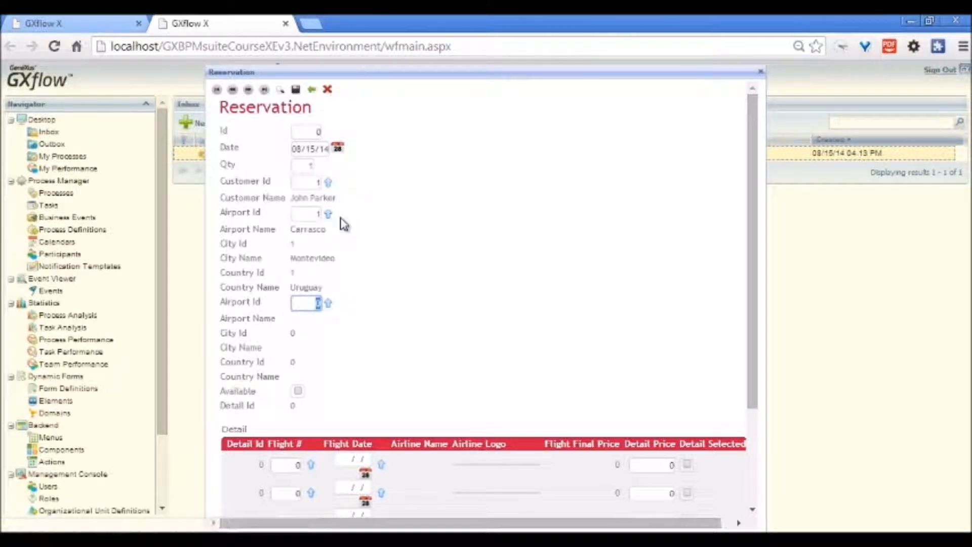
{"action": "type", "text": "2"}
{"action": "key", "text": "Tab"}
{"action": "left_click", "coordinate": [257, 501]}
{"action": "left_click", "coordinate": [294, 124]}
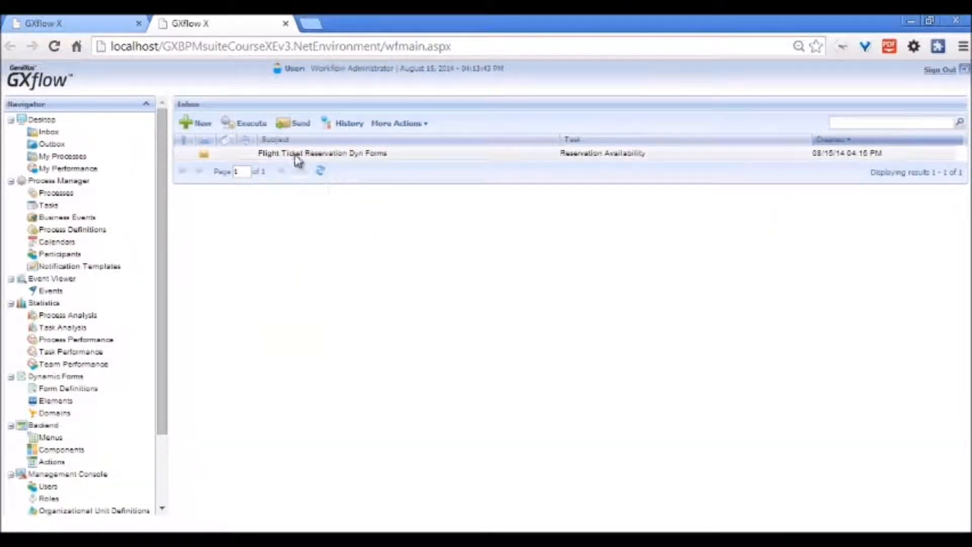
Mark the reservation as available in Reservation Availability, confirm and send the case on
{"action": "left_click", "coordinate": [296, 155]}
{"action": "left_click", "coordinate": [247, 124]}
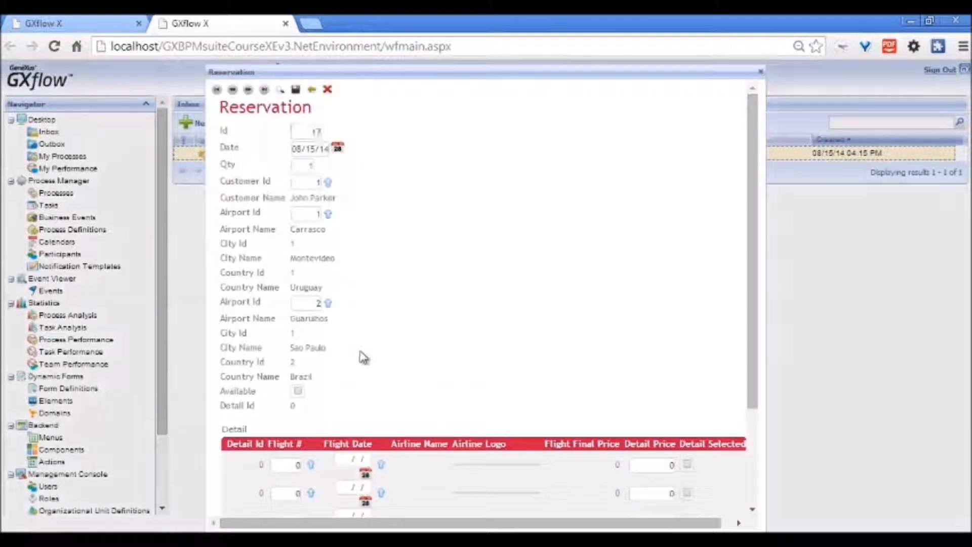
{"action": "scroll", "coordinate": [358, 347], "scroll_direction": "down", "scroll_amount": 5}
{"action": "left_click", "coordinate": [298, 259]}
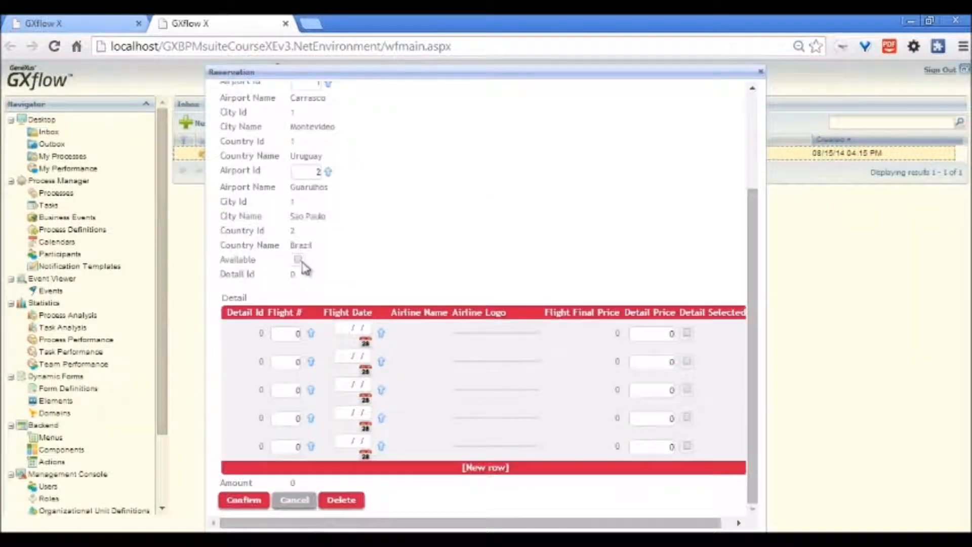
{"action": "left_click", "coordinate": [260, 502]}
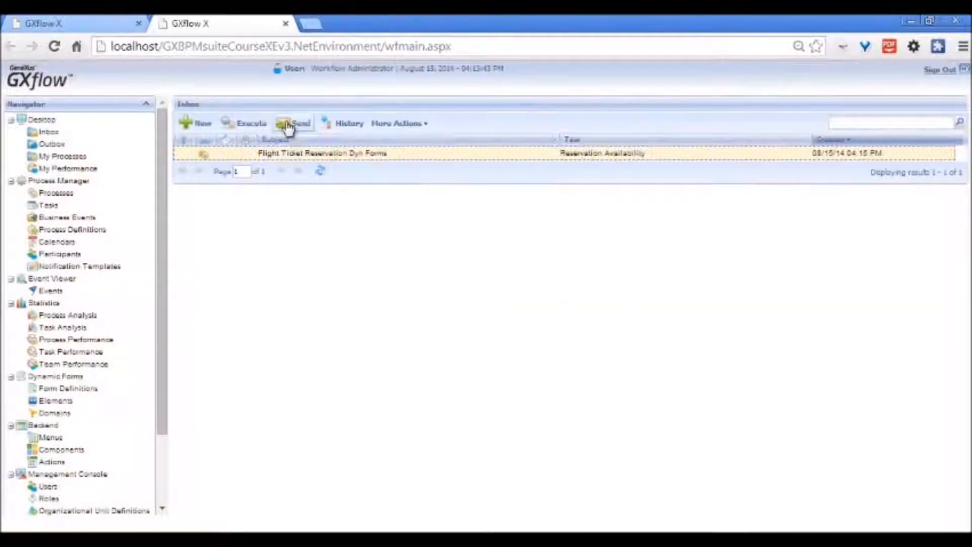
{"action": "left_click", "coordinate": [286, 124]}
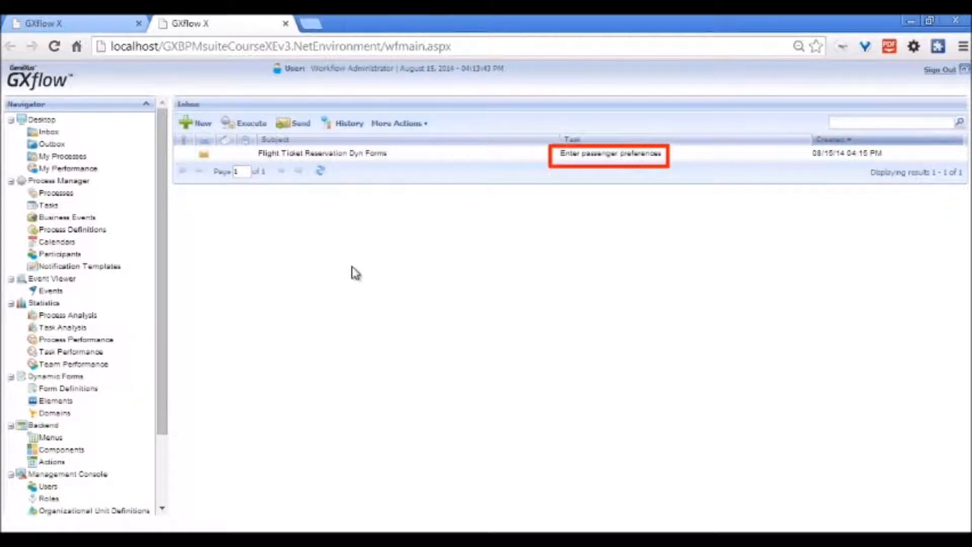
Enter 'Vegetarian food, diet drinks', tick the medication reminder, and try submitting with age 15
{"action": "left_click", "coordinate": [332, 154]}
{"action": "left_click", "coordinate": [244, 123]}
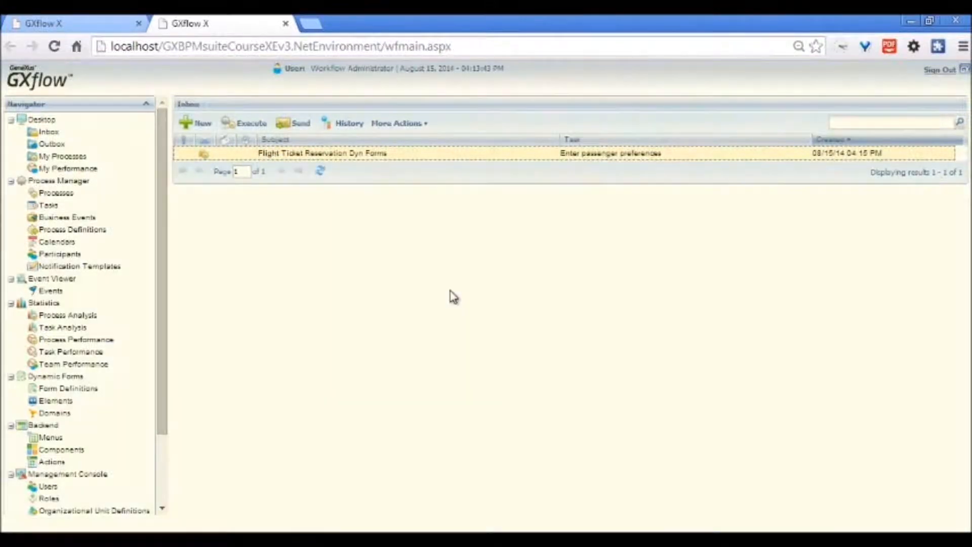
{"action": "left_click", "coordinate": [452, 288]}
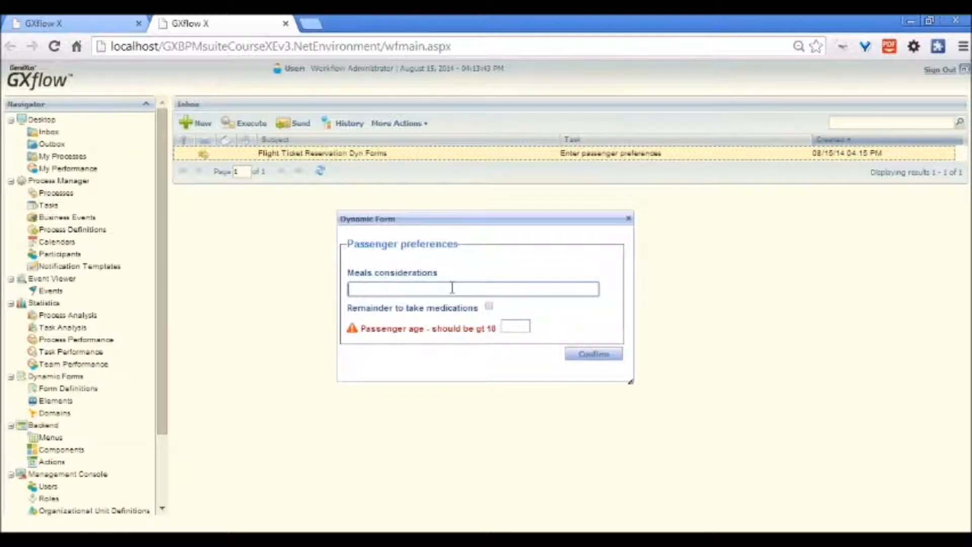
{"action": "type", "text": "Vegetarian foo"}
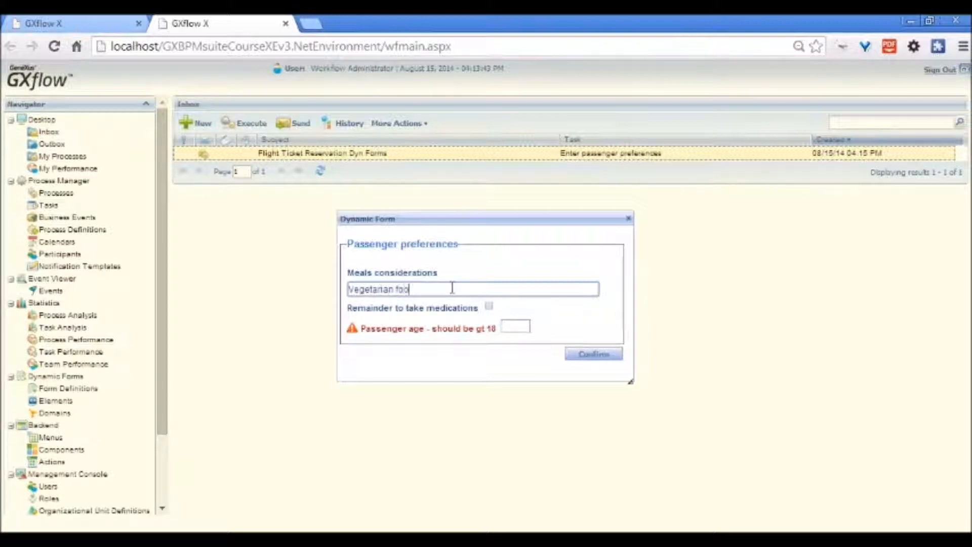
{"action": "type", "text": "d, diet drinks"}
{"action": "left_click", "coordinate": [489, 307]}
{"action": "left_click", "coordinate": [512, 328]}
{"action": "type", "text": "15"}
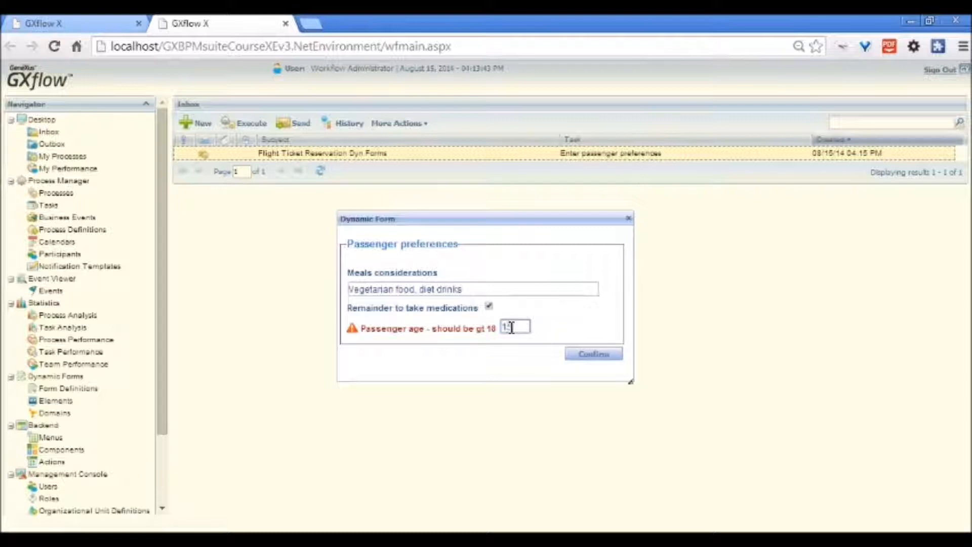
{"action": "left_click", "coordinate": [592, 357]}
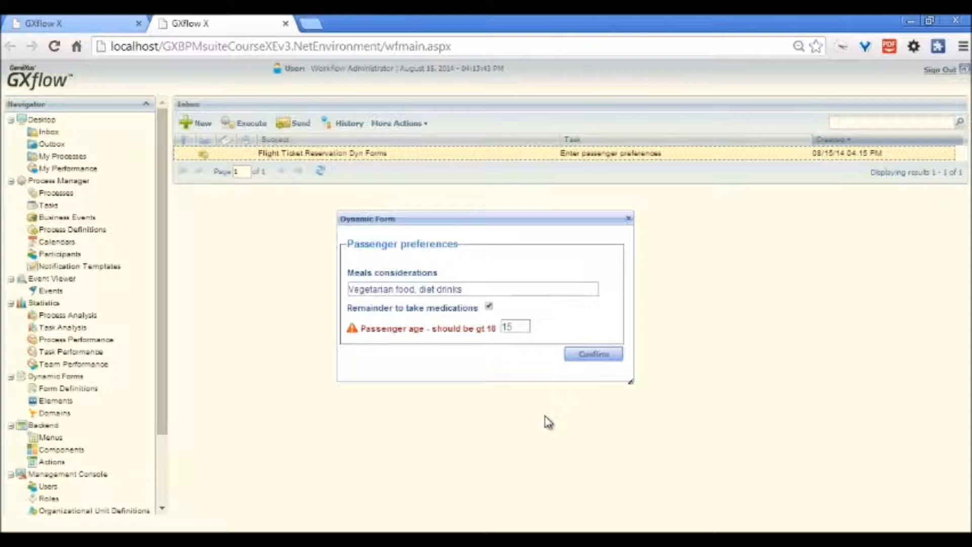
Correct the rejected age to 25, confirm the form and send the task onward
{"action": "left_click_drag", "start_coordinate": [521, 327], "coordinate": [496, 329]}
{"action": "type", "text": "25"}
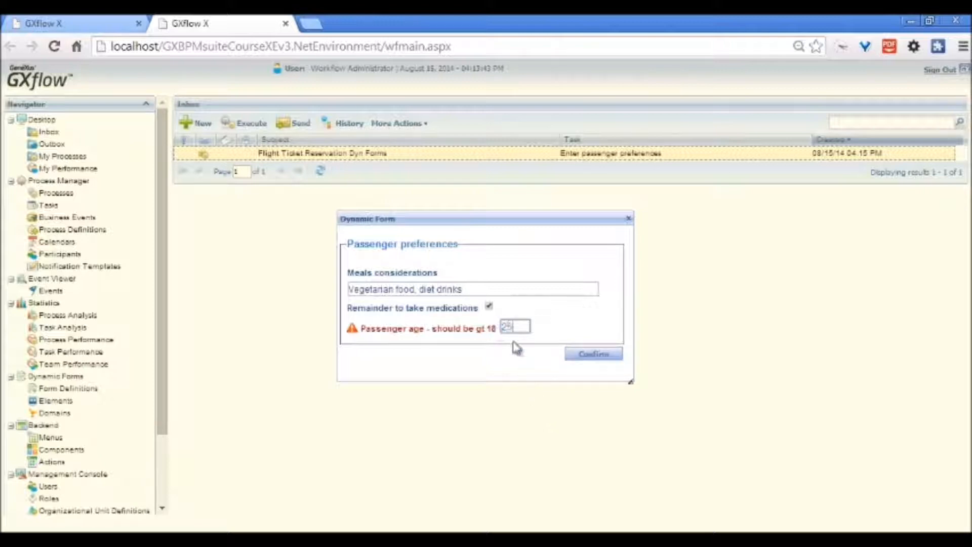
{"action": "left_click", "coordinate": [598, 358]}
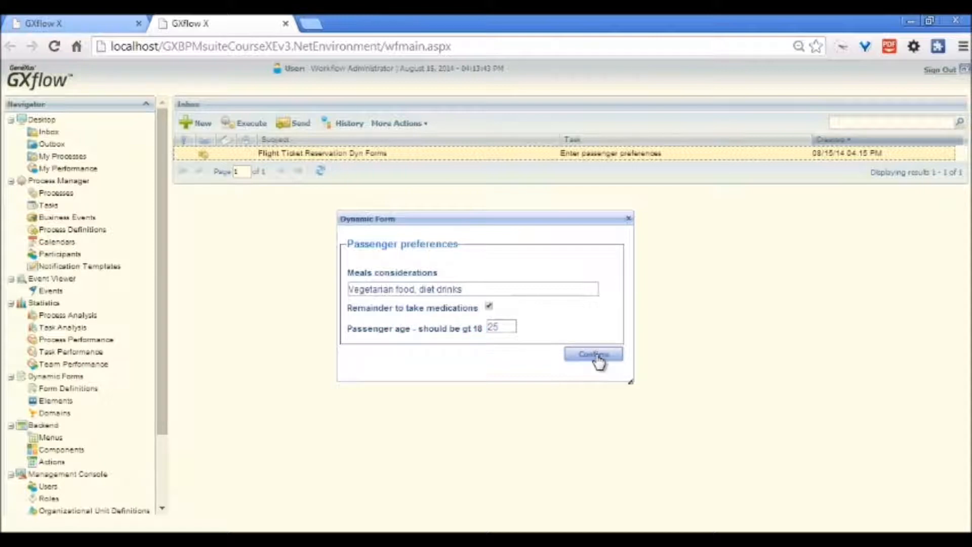
{"action": "left_click", "coordinate": [301, 130]}
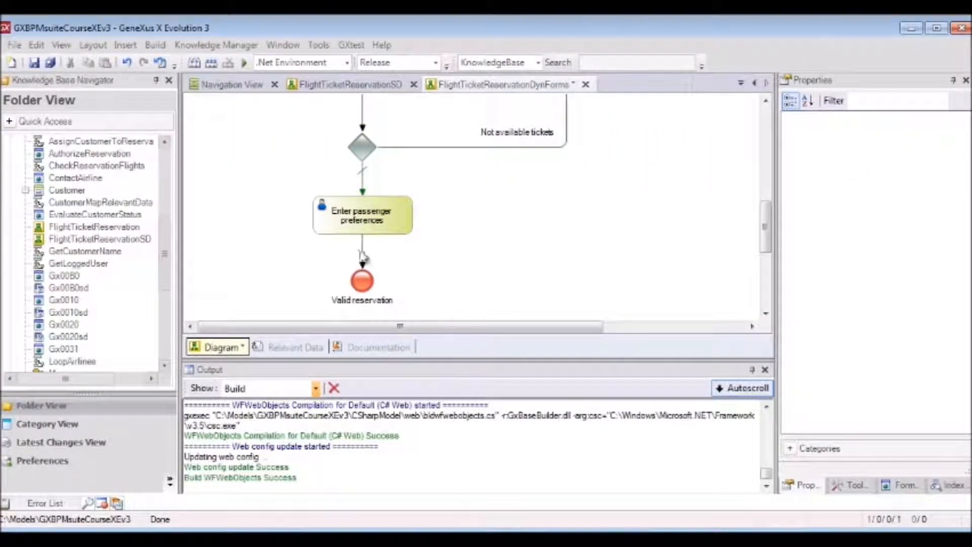
Delete the connector into the Valid reservation end event and move the end event down
{"action": "left_click", "coordinate": [361, 255]}
{"action": "key", "text": "Delete"}
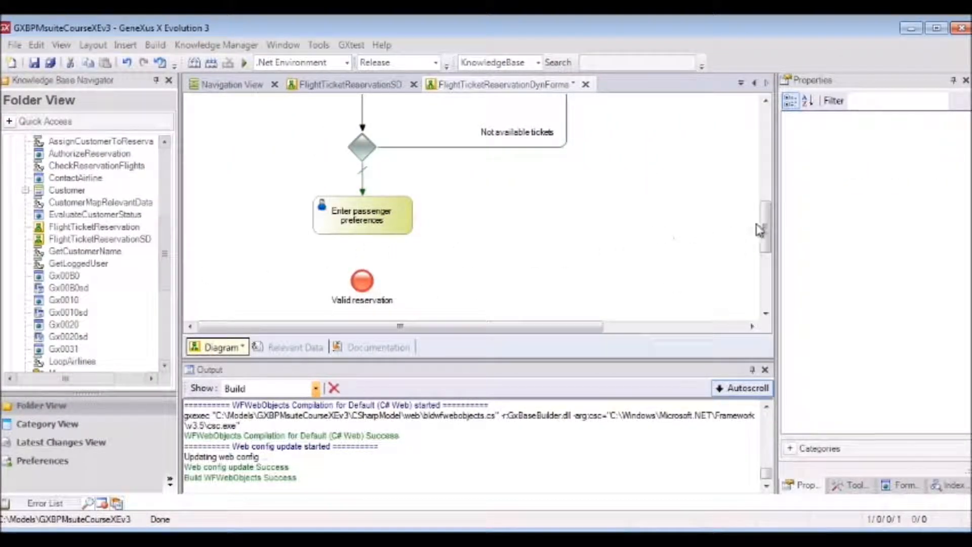
{"action": "scroll", "coordinate": [759, 229], "scroll_direction": "down", "scroll_amount": 3}
{"action": "left_click_drag", "start_coordinate": [366, 191], "coordinate": [365, 247]}
Add a User Task, connect it between Enter passenger preferences and the end event, and name it 'Verify preferences'
{"action": "left_click", "coordinate": [855, 485]}
{"action": "mouse_move", "coordinate": [820, 156]}
{"action": "left_mouse_down"}
{"action": "mouse_move", "coordinate": [562, 184]}
{"action": "mouse_move", "coordinate": [389, 191]}
{"action": "mouse_move", "coordinate": [361, 183]}
{"action": "left_mouse_up"}
{"action": "left_click_drag", "start_coordinate": [363, 132], "coordinate": [362, 166]}
{"action": "left_click_drag", "start_coordinate": [362, 202], "coordinate": [362, 231]}
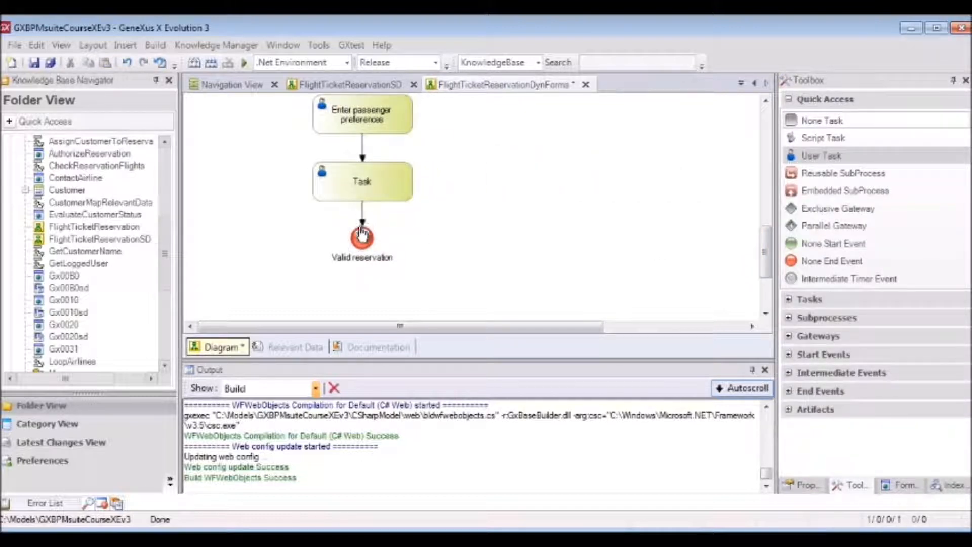
{"action": "double_click", "coordinate": [369, 182]}
{"action": "type", "text": "Verify preferences"}
Assign the Passenger preferences form to Verify preferences and run the updated FlightTicketReservationDynForms process
{"action": "left_click", "coordinate": [458, 212]}
{"action": "left_click", "coordinate": [354, 178]}
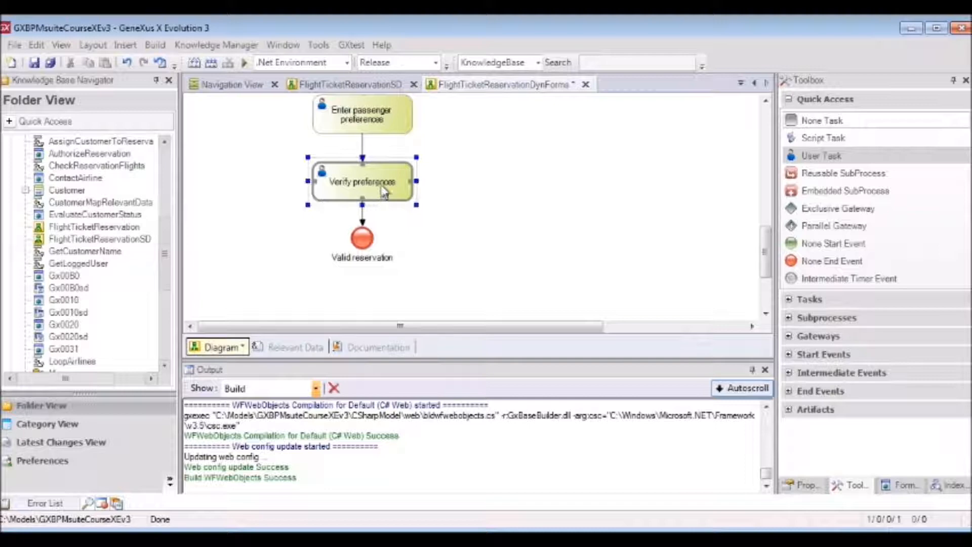
{"action": "left_click", "coordinate": [803, 485]}
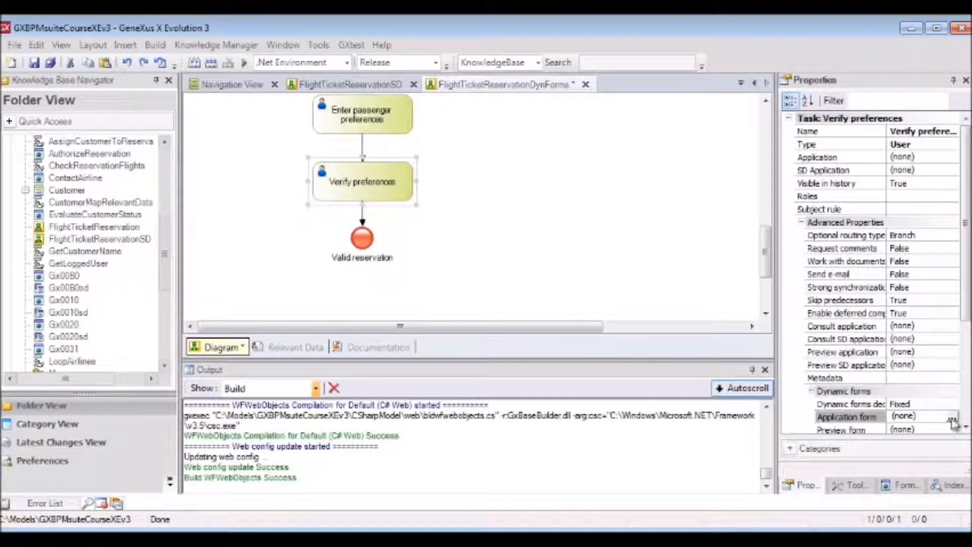
{"action": "left_click", "coordinate": [953, 418]}
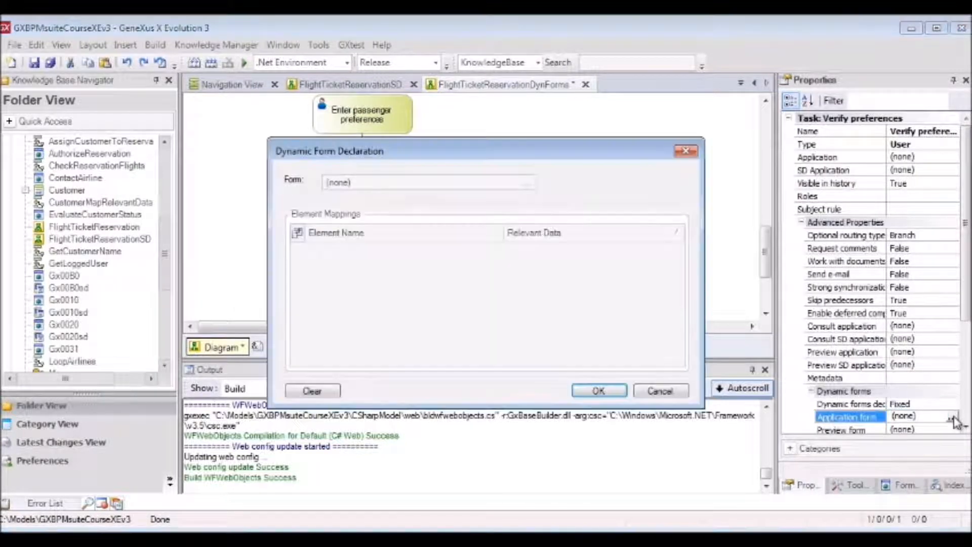
{"action": "left_click", "coordinate": [528, 183]}
{"action": "left_click", "coordinate": [386, 261]}
{"action": "left_click", "coordinate": [617, 405]}
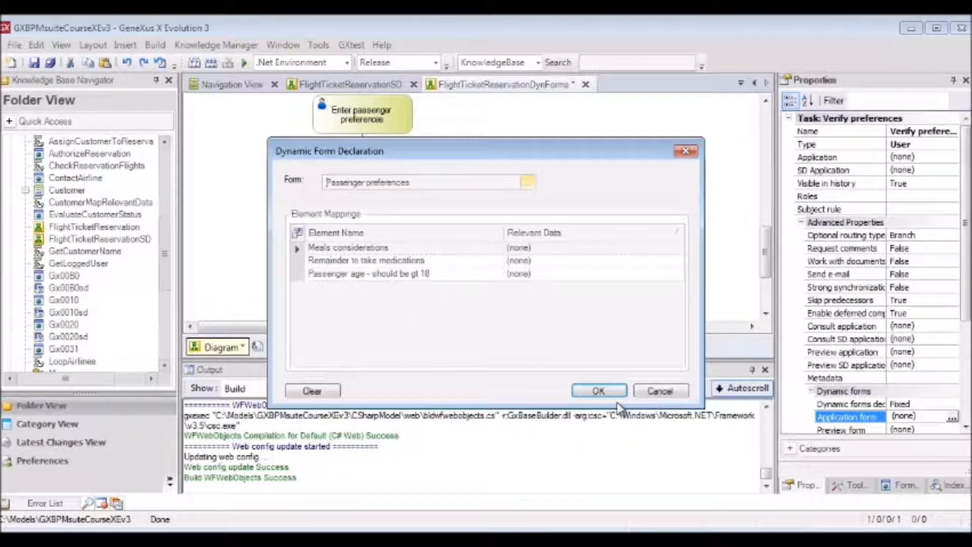
{"action": "left_click", "coordinate": [599, 391]}
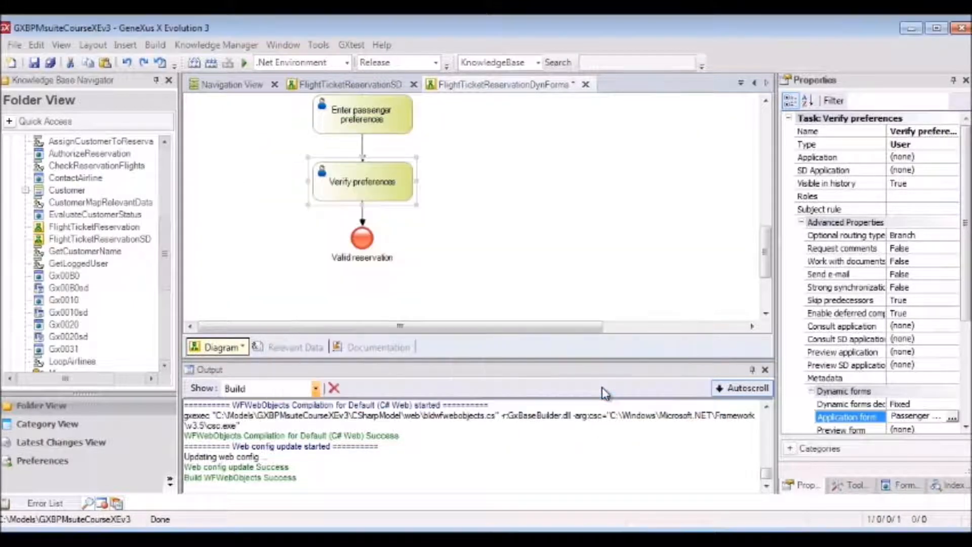
{"action": "right_click", "coordinate": [513, 86]}
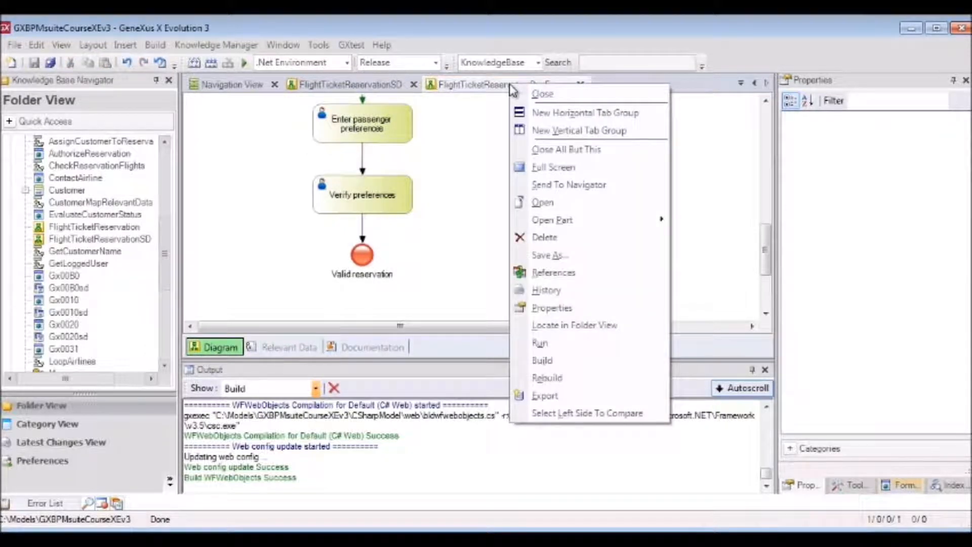
{"action": "left_click", "coordinate": [549, 345]}
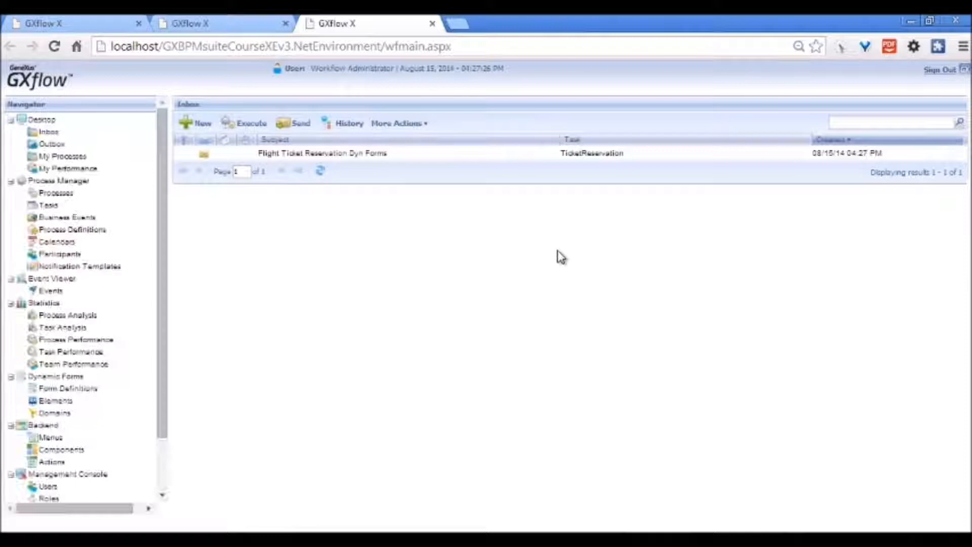
Execute the new case, set the reservation date to August 15, 2014, save, mark it available and confirm
{"action": "left_click", "coordinate": [294, 155]}
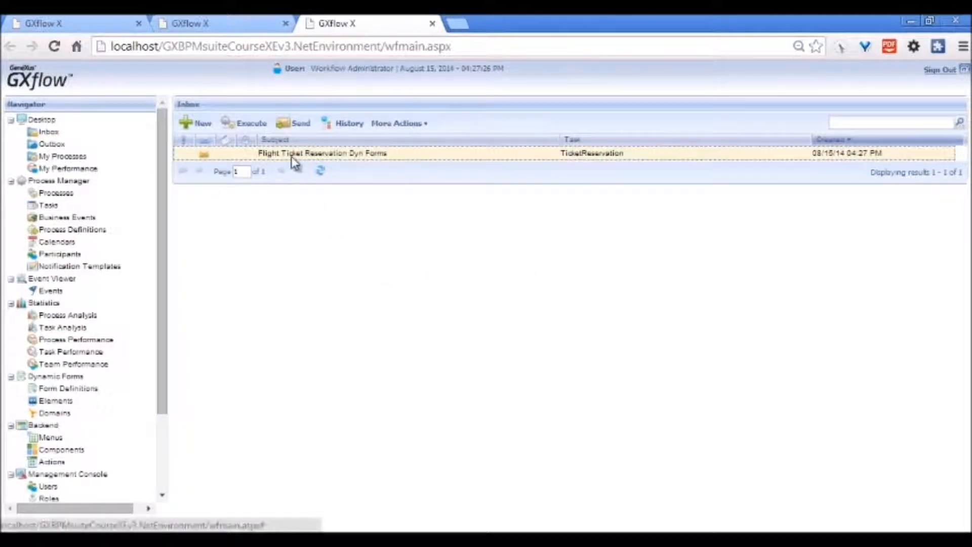
{"action": "left_click", "coordinate": [244, 123]}
{"action": "left_click", "coordinate": [337, 147]}
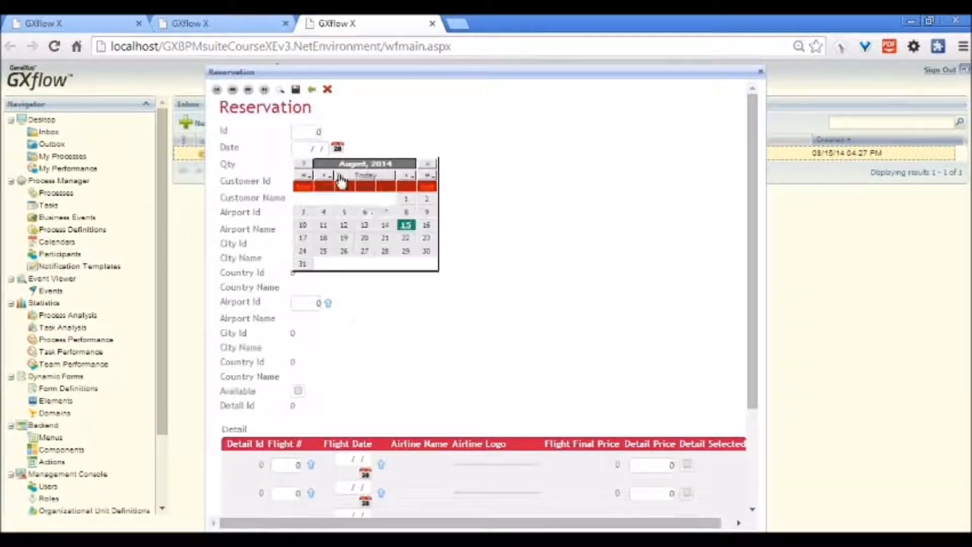
{"action": "left_click", "coordinate": [405, 225]}
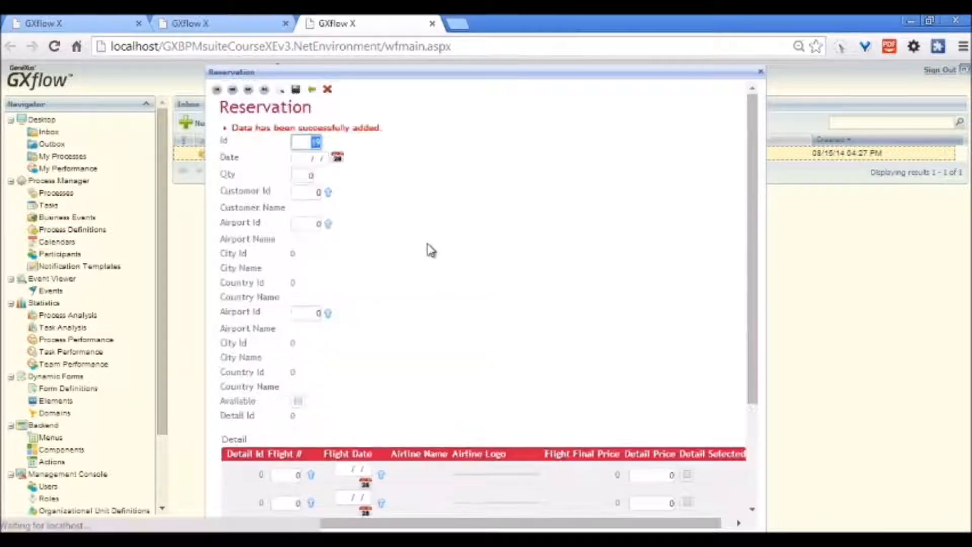
{"action": "left_click", "coordinate": [295, 128]}
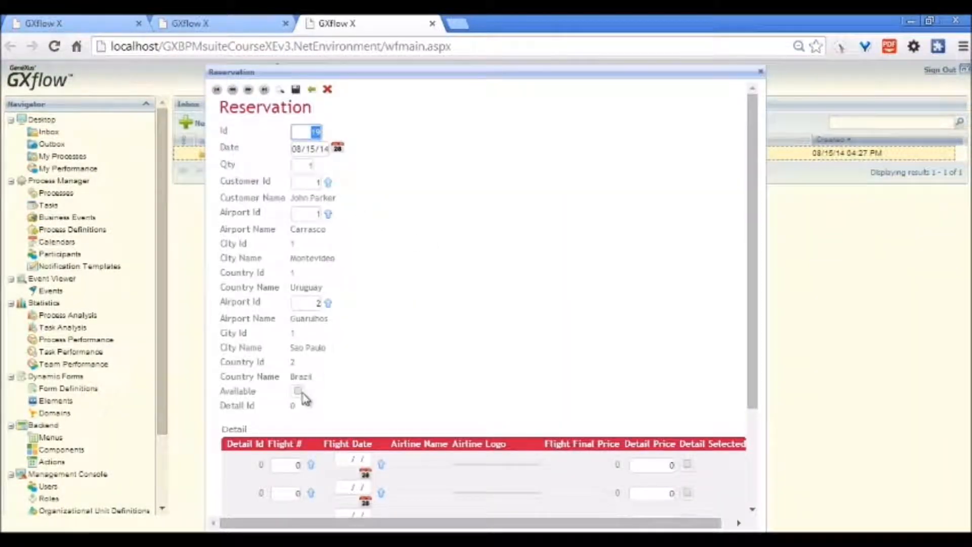
{"action": "left_click", "coordinate": [298, 391]}
{"action": "scroll", "coordinate": [347, 403], "scroll_direction": "down", "scroll_amount": 3}
{"action": "left_click", "coordinate": [248, 502]}
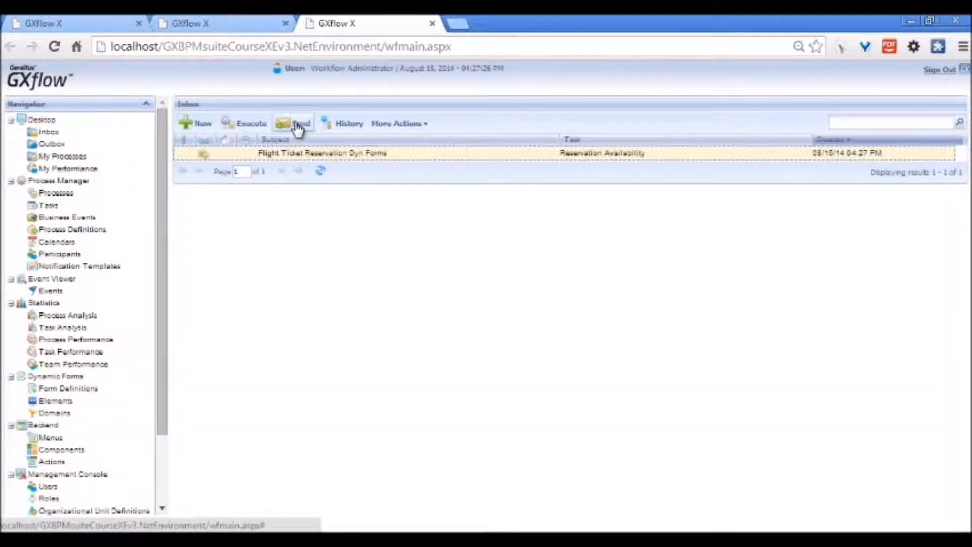
Submit preferences with 'Saltless food', the medication reminder and age 30, then open the Verify preferences task
{"action": "double_click", "coordinate": [303, 153]}
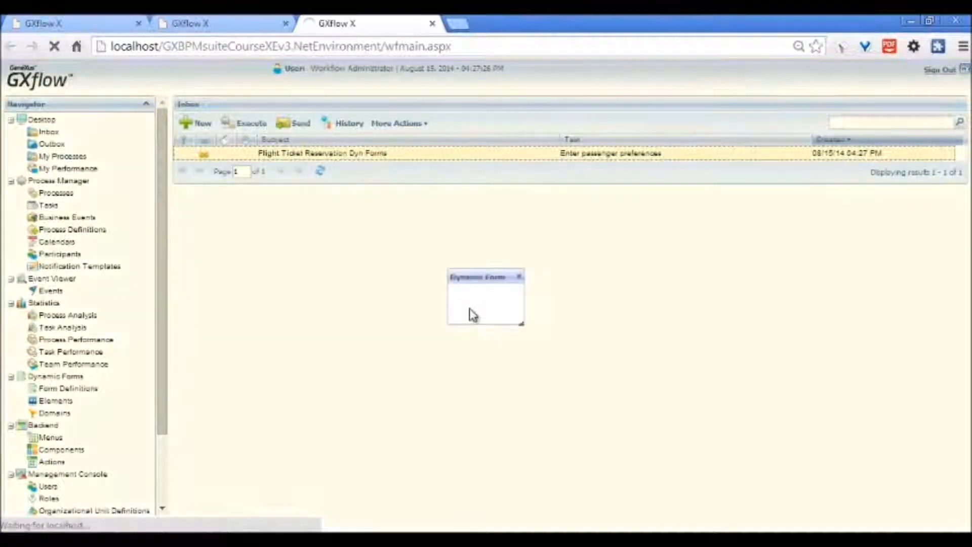
{"action": "left_click", "coordinate": [391, 288]}
{"action": "type", "text": "Saltless food"}
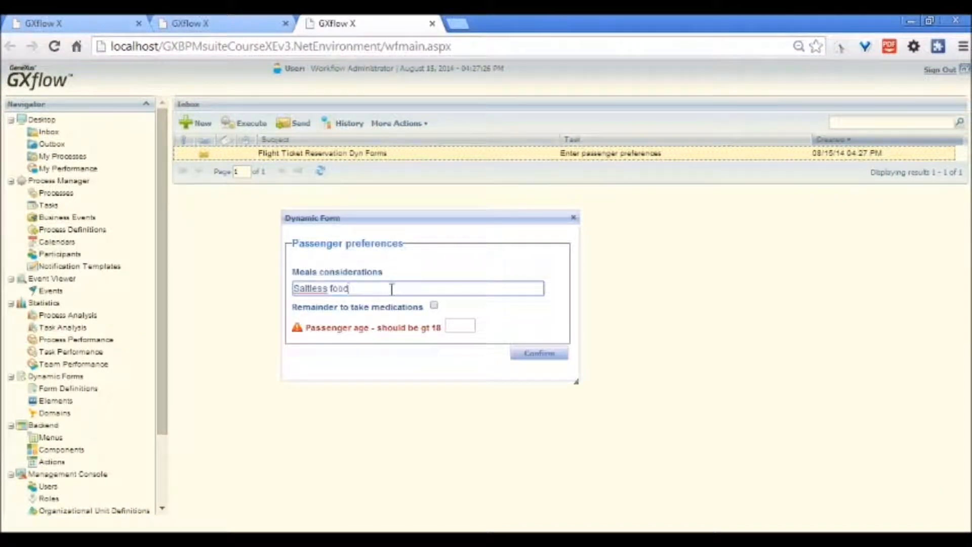
{"action": "left_click", "coordinate": [434, 305]}
{"action": "left_click", "coordinate": [462, 326]}
{"action": "type", "text": "30"}
{"action": "left_click", "coordinate": [541, 357]}
{"action": "left_click", "coordinate": [542, 357]}
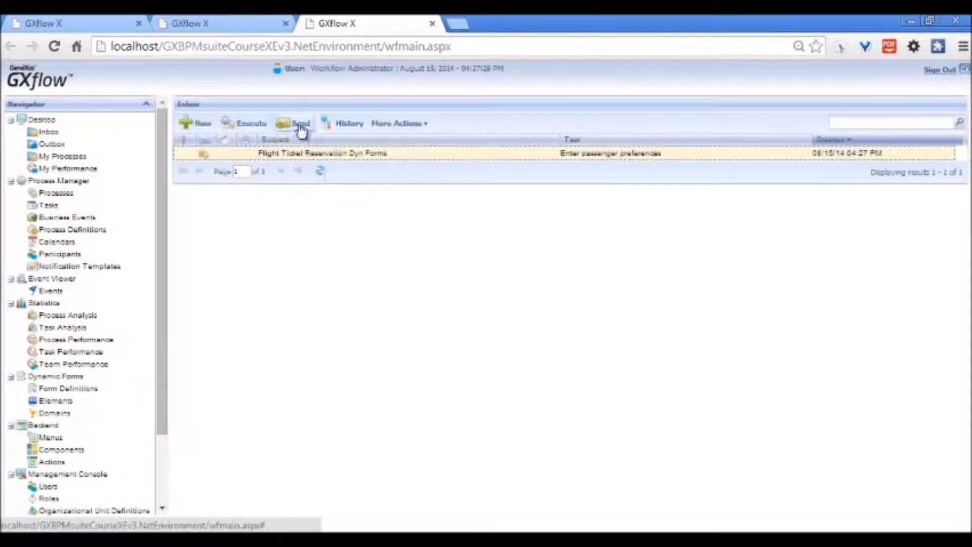
{"action": "double_click", "coordinate": [330, 160]}
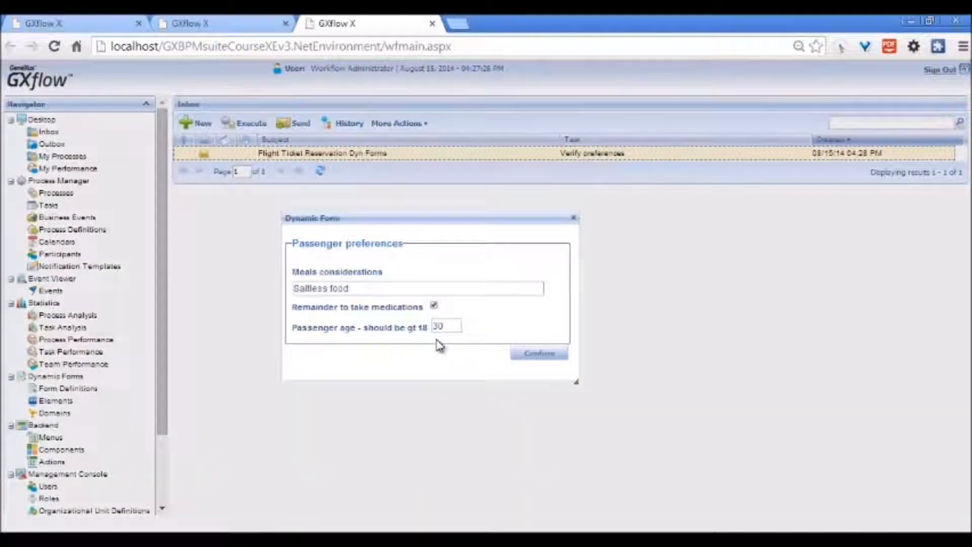